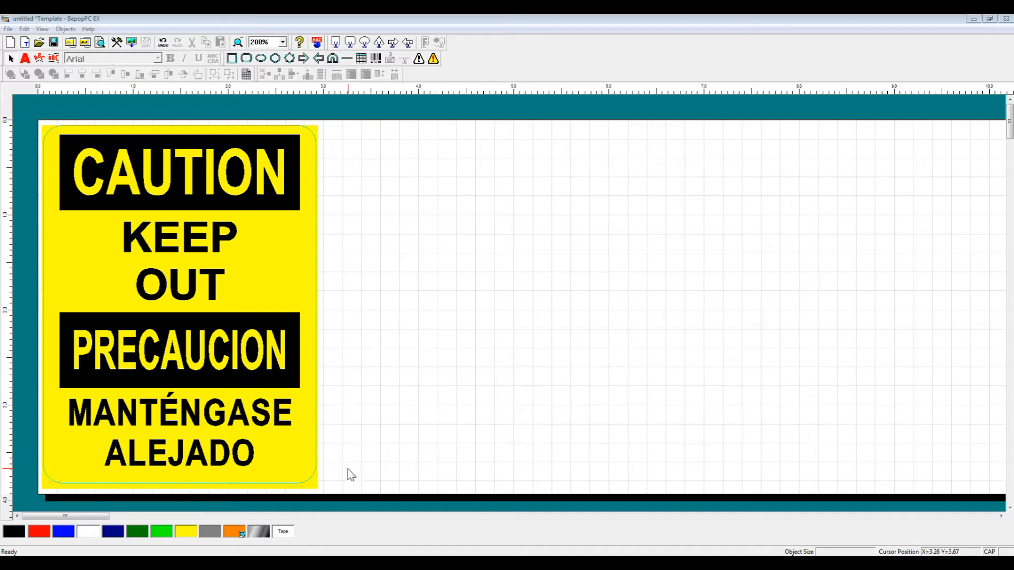
Mirror the entire caution sign horizontally and flip it back to normal reading, twice in a row, and deselect it
{"action": "left_click_drag", "start_coordinate": [344, 486], "coordinate": [27, 85]}
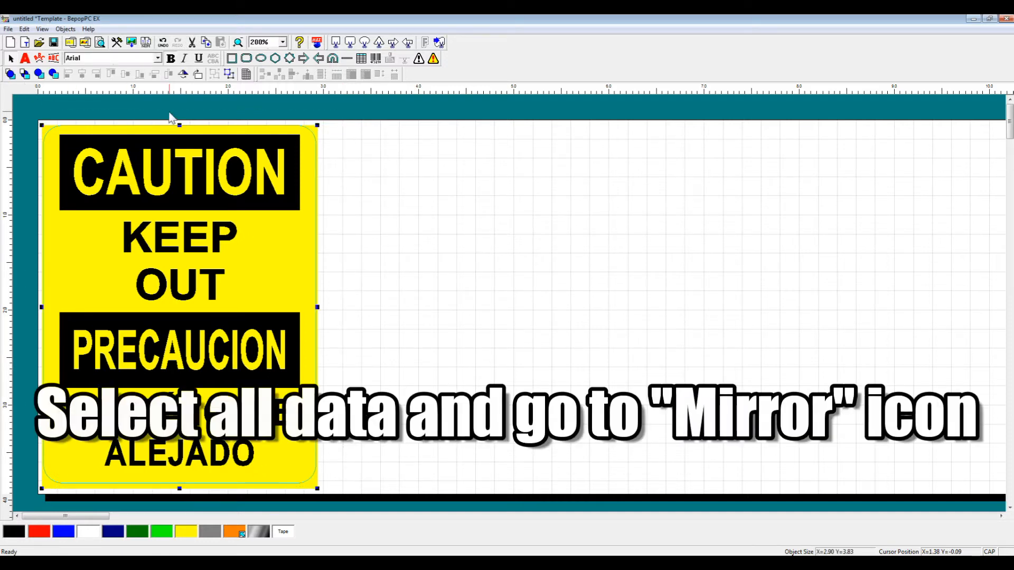
{"action": "left_click", "coordinate": [183, 78]}
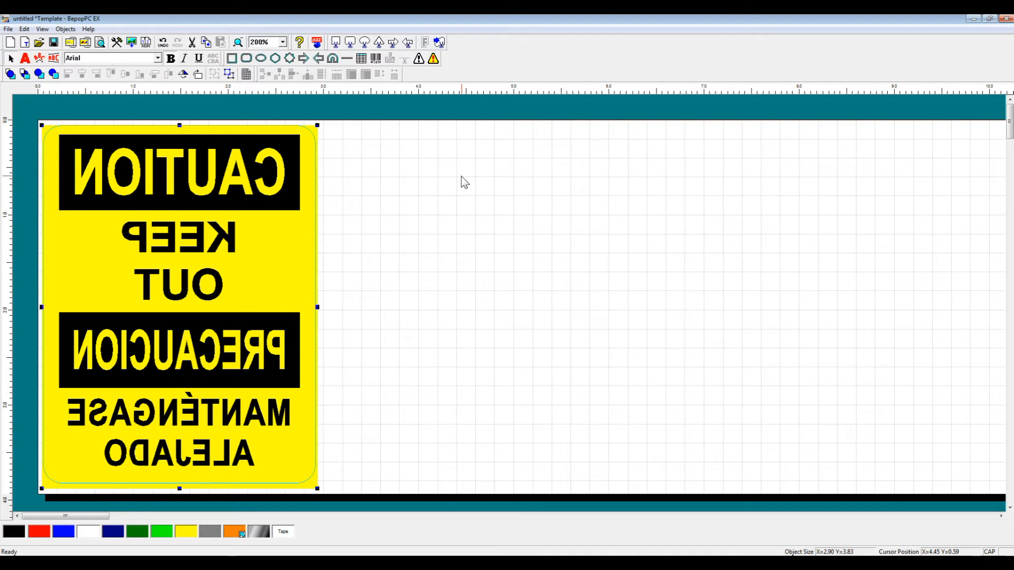
{"action": "left_click", "coordinate": [183, 75]}
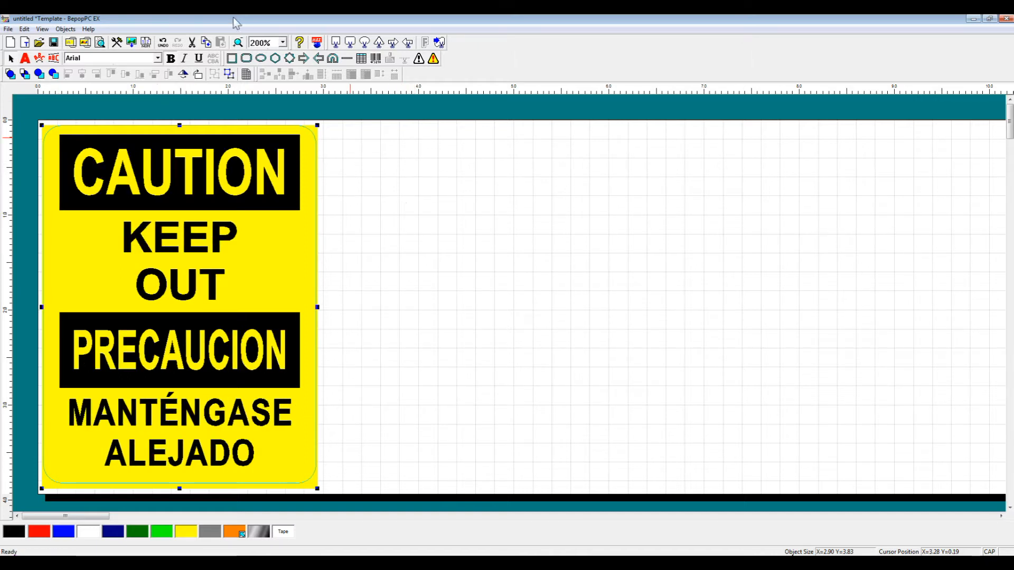
{"action": "left_click", "coordinate": [182, 75]}
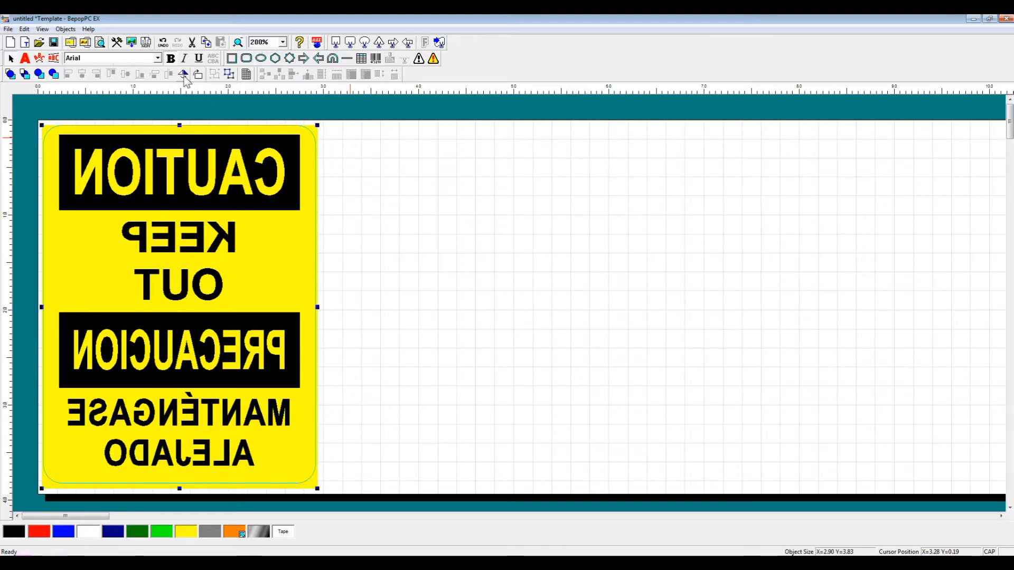
{"action": "left_click", "coordinate": [183, 75]}
{"action": "left_click", "coordinate": [445, 190]}
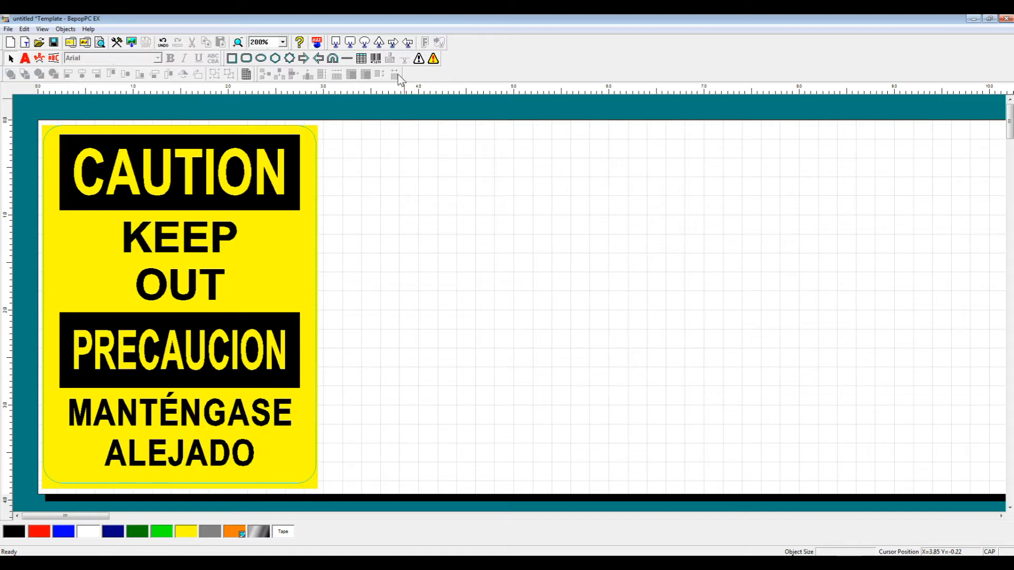
Start a new barcode and examine the available barcode types and the QR code settings, keeping QR code as the type
{"action": "left_click", "coordinate": [376, 58]}
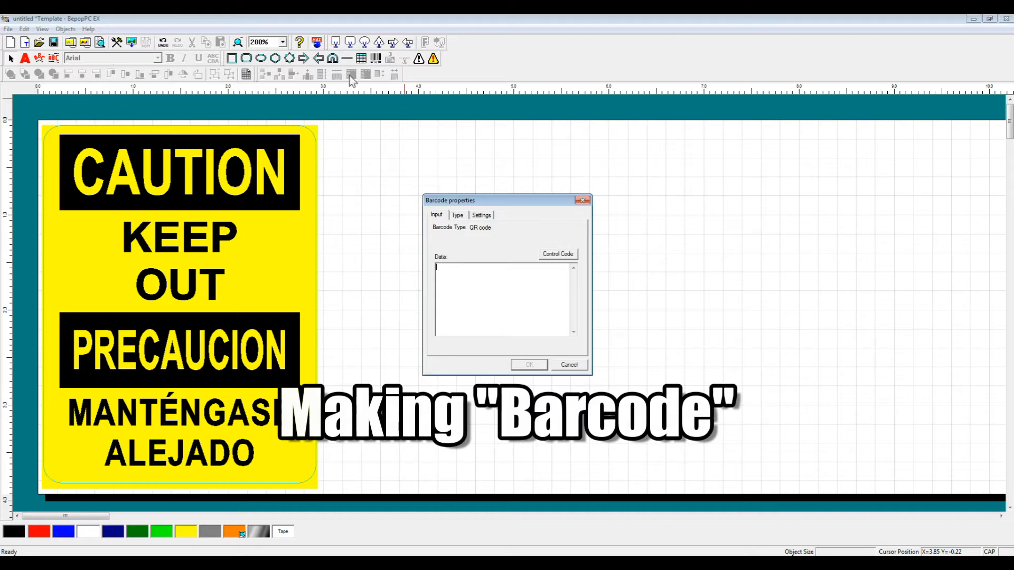
{"action": "left_click", "coordinate": [457, 215]}
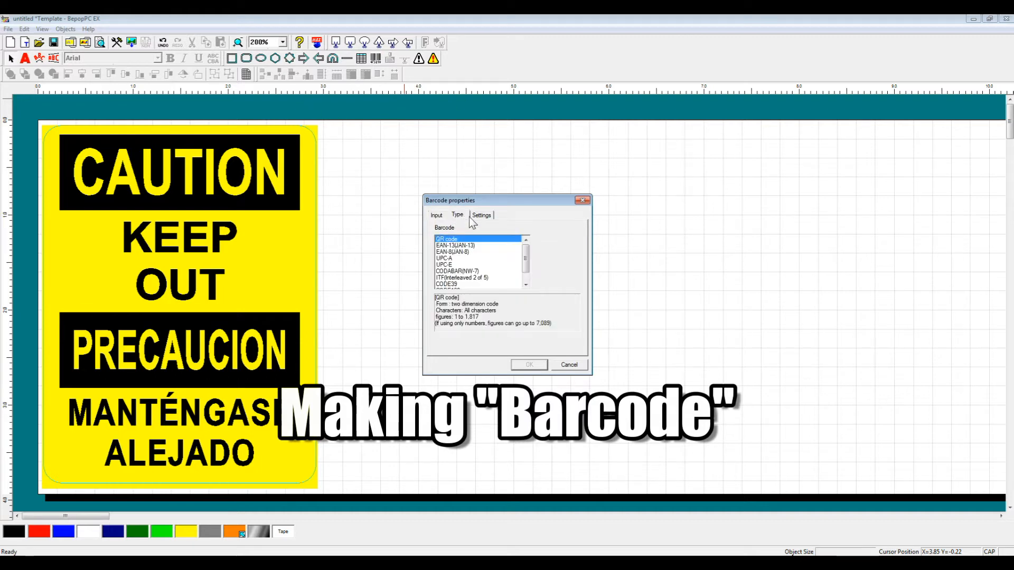
{"action": "left_click", "coordinate": [469, 251]}
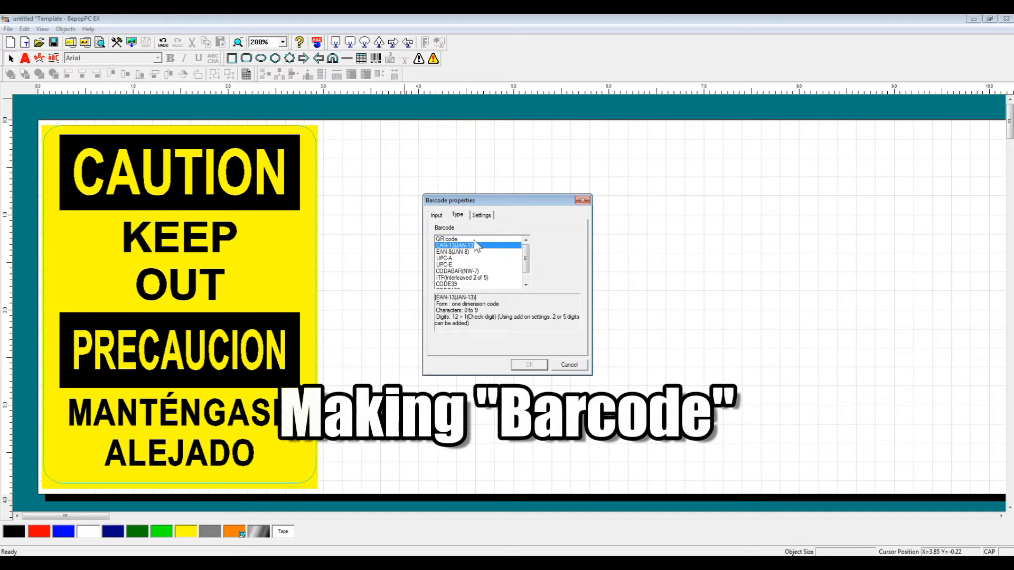
{"action": "key", "text": "Down"}
{"action": "key", "text": "Down"}
{"action": "key", "text": "Down"}
{"action": "key", "text": "Down"}
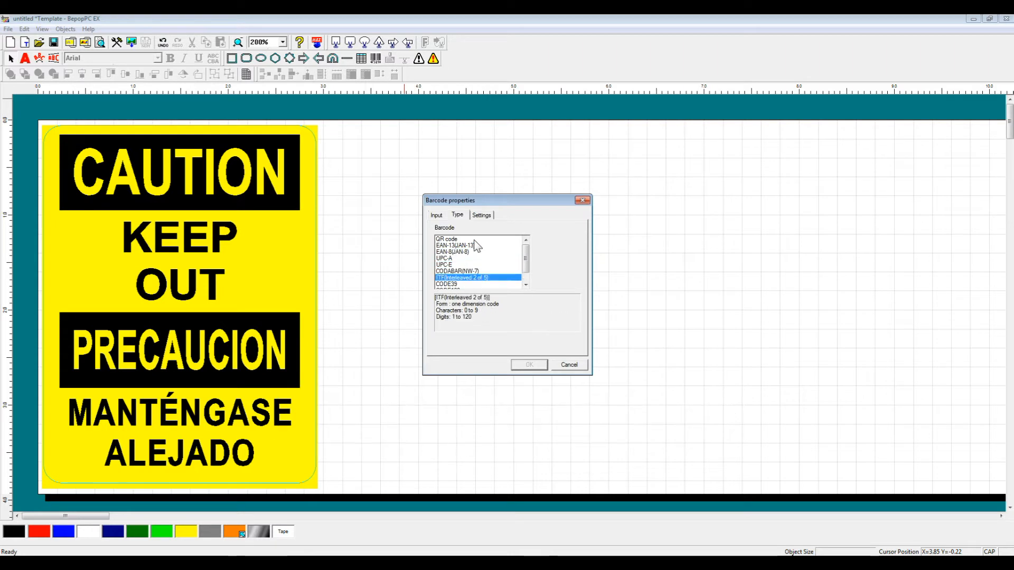
{"action": "key", "text": "Down"}
{"action": "key", "text": "Down"}
{"action": "key", "text": "Down"}
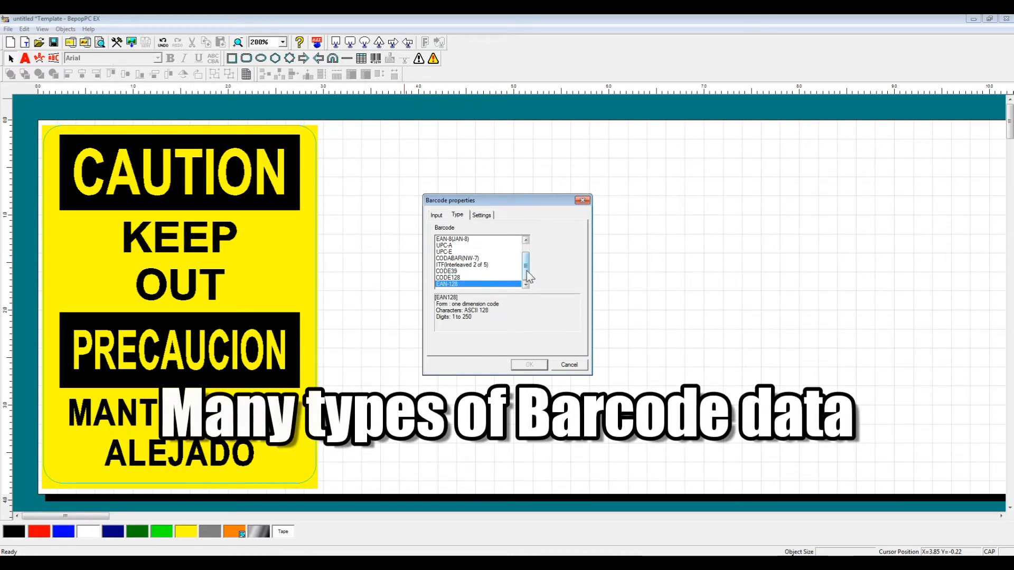
{"action": "left_click_drag", "start_coordinate": [526, 270], "coordinate": [536, 238]}
{"action": "left_click", "coordinate": [457, 241]}
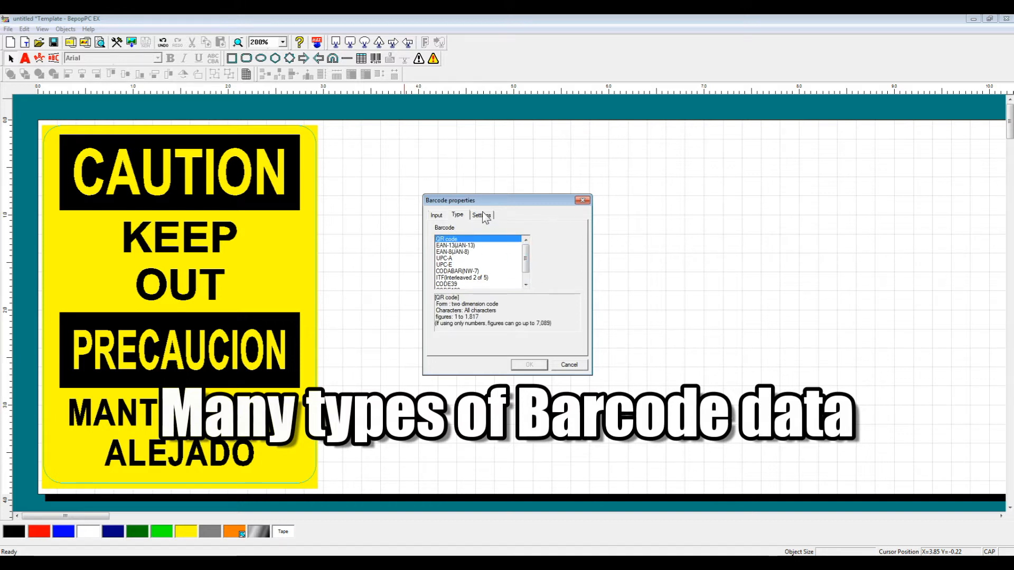
{"action": "left_click", "coordinate": [482, 215]}
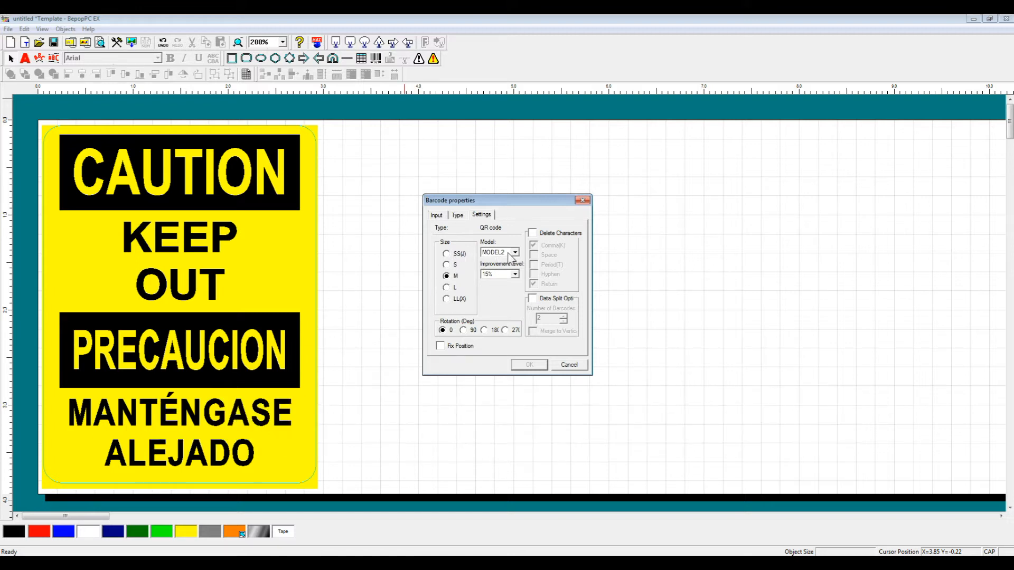
{"action": "left_click", "coordinate": [457, 216]}
{"action": "left_click", "coordinate": [481, 216]}
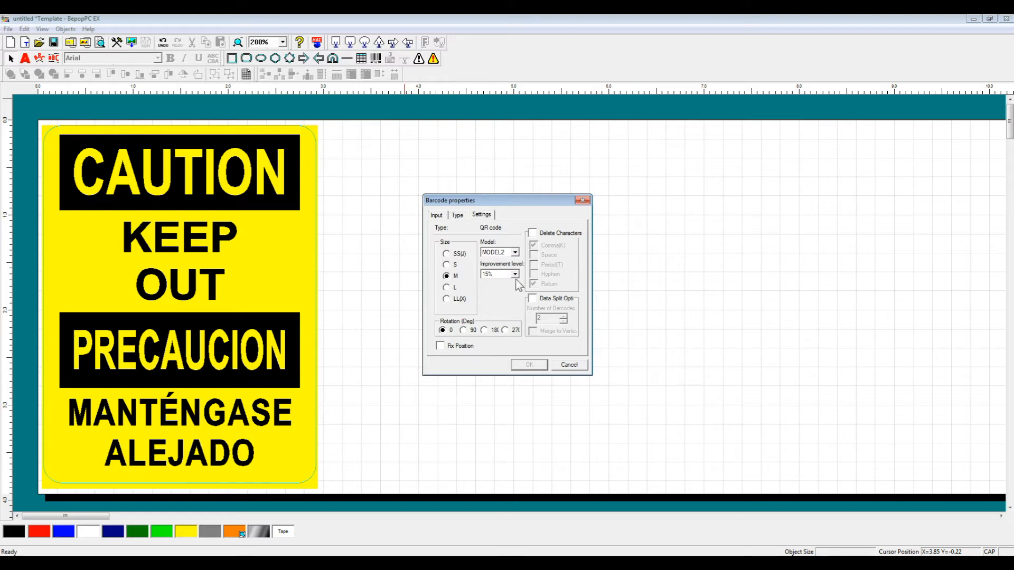
{"action": "left_click", "coordinate": [456, 219]}
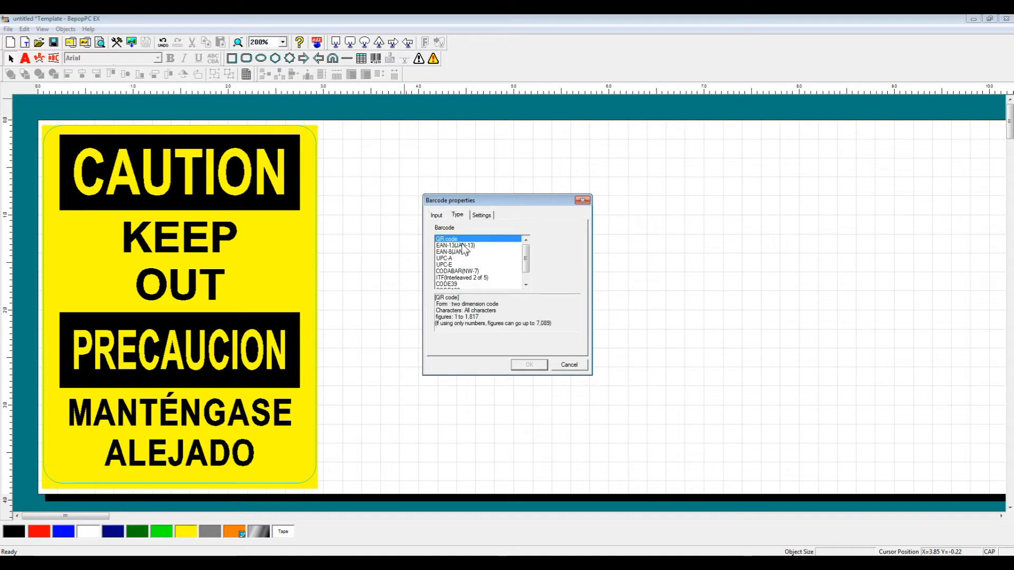
Create a QR code with the data "LETTERS 1234" and place it in the empty area right of the caution sign
{"action": "left_click", "coordinate": [436, 216]}
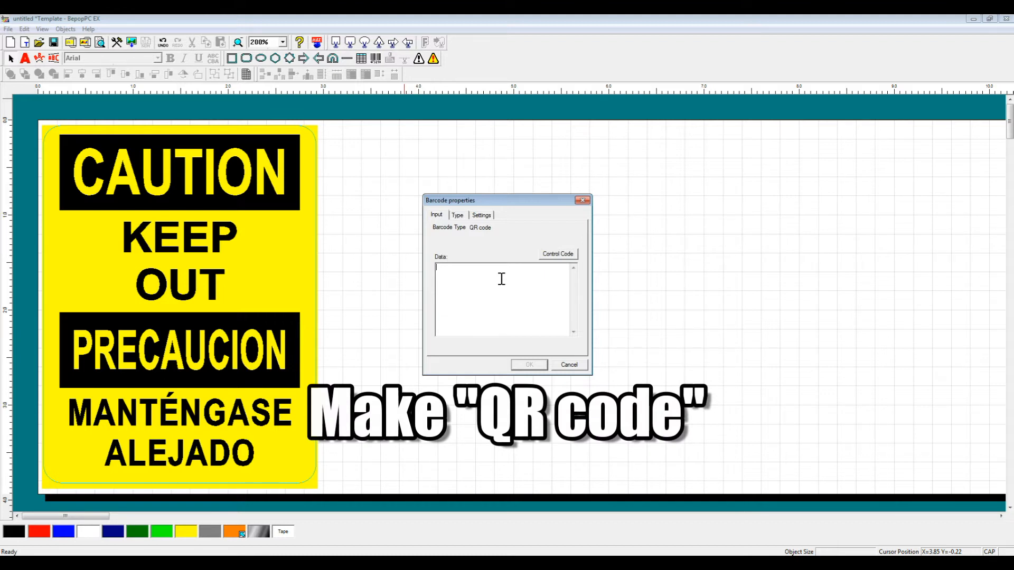
{"action": "type", "text": "LETTERS 1234"}
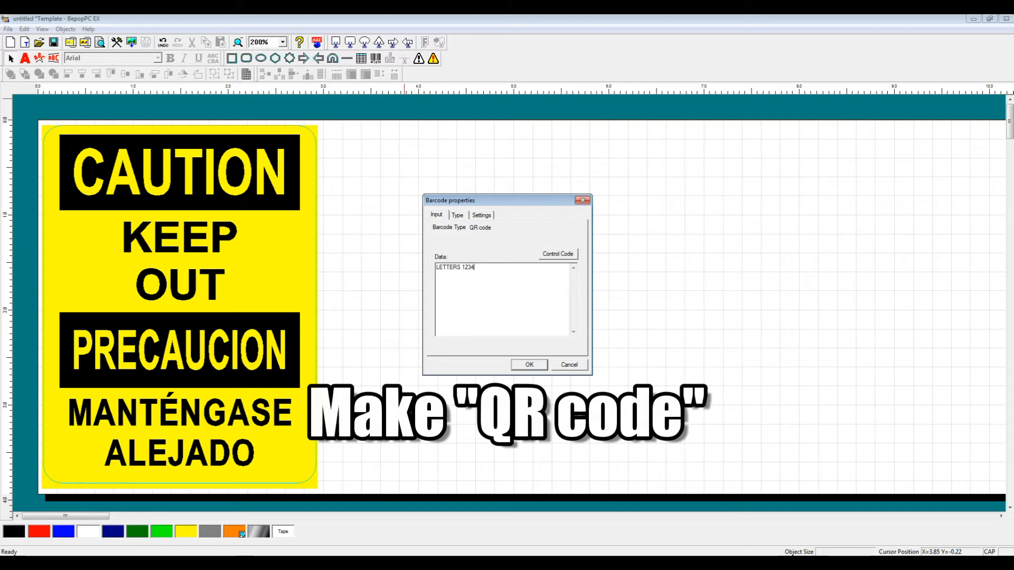
{"action": "left_click", "coordinate": [532, 365]}
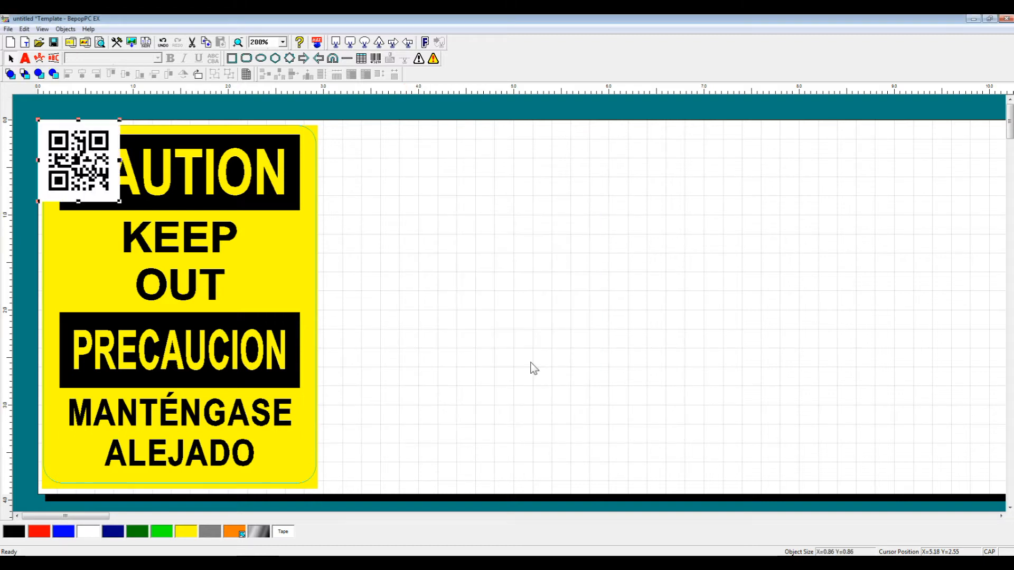
{"action": "left_click_drag", "start_coordinate": [88, 169], "coordinate": [483, 237]}
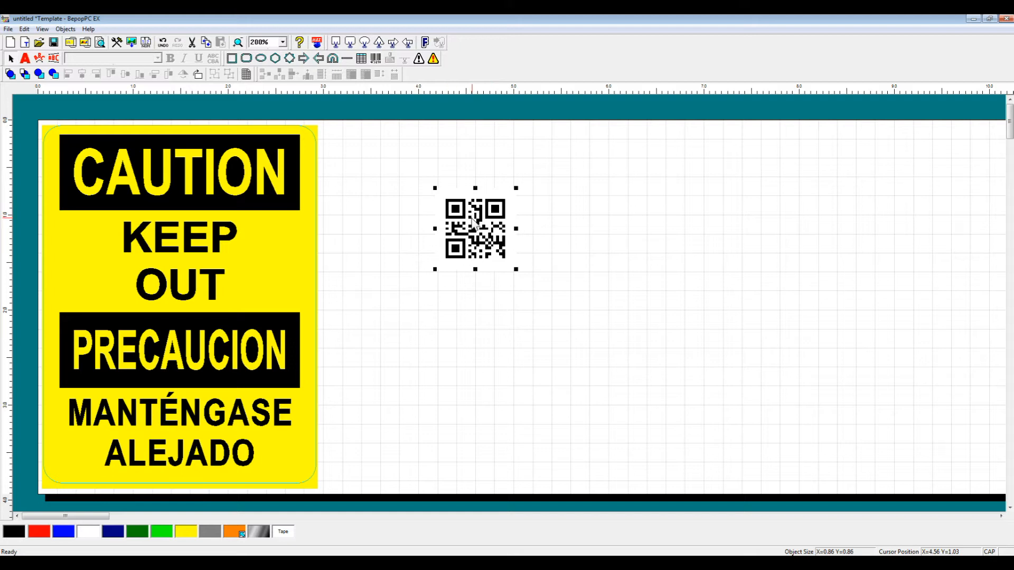
Try switching the QR code's type to EAN-13(JAN-13) and to CODABAR(NW-7), declining the deletion of its data both times
{"action": "double_click", "coordinate": [468, 217]}
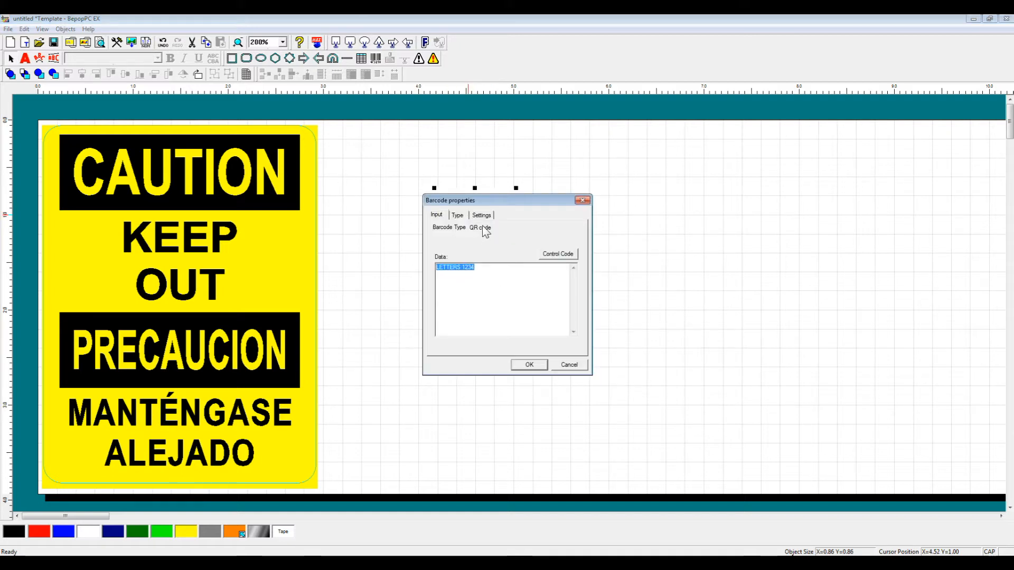
{"action": "left_click", "coordinate": [457, 216]}
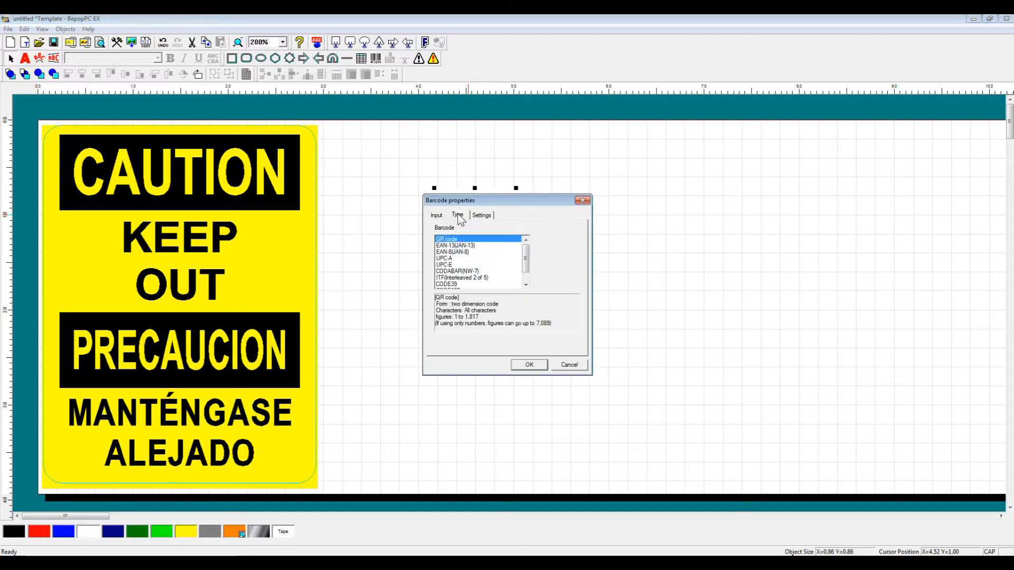
{"action": "left_click", "coordinate": [473, 246]}
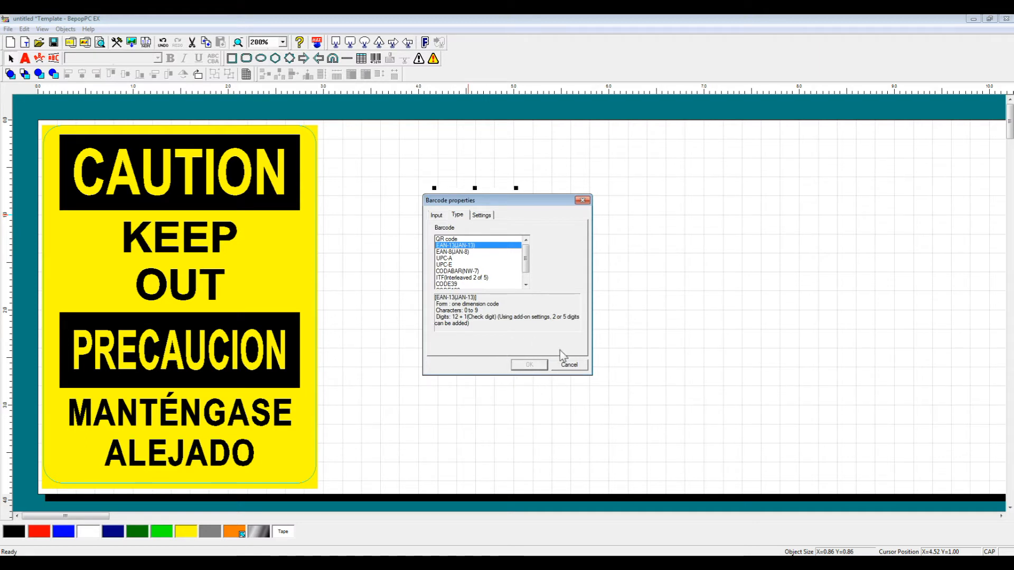
{"action": "left_click", "coordinate": [437, 216]}
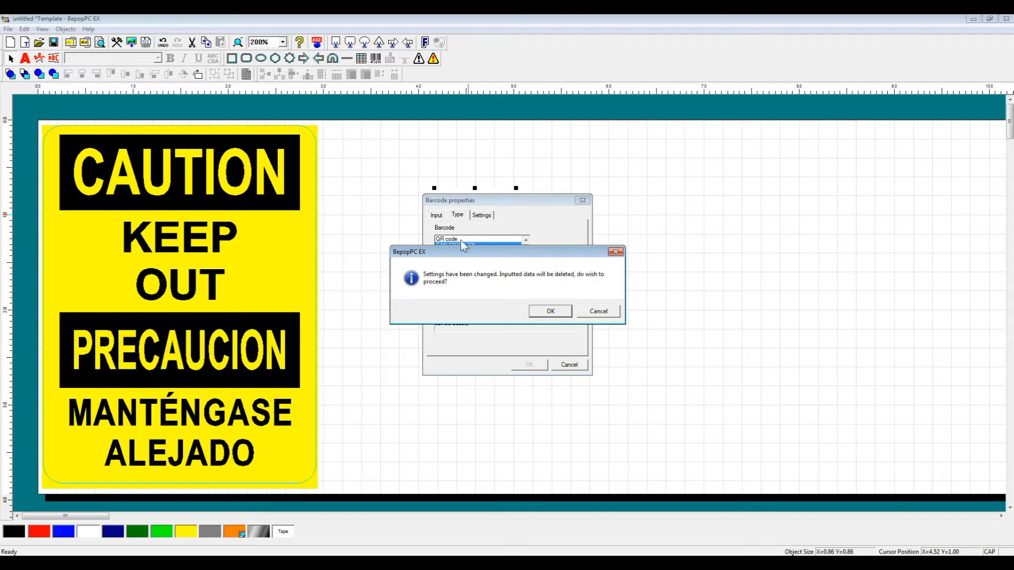
{"action": "left_click", "coordinate": [594, 310]}
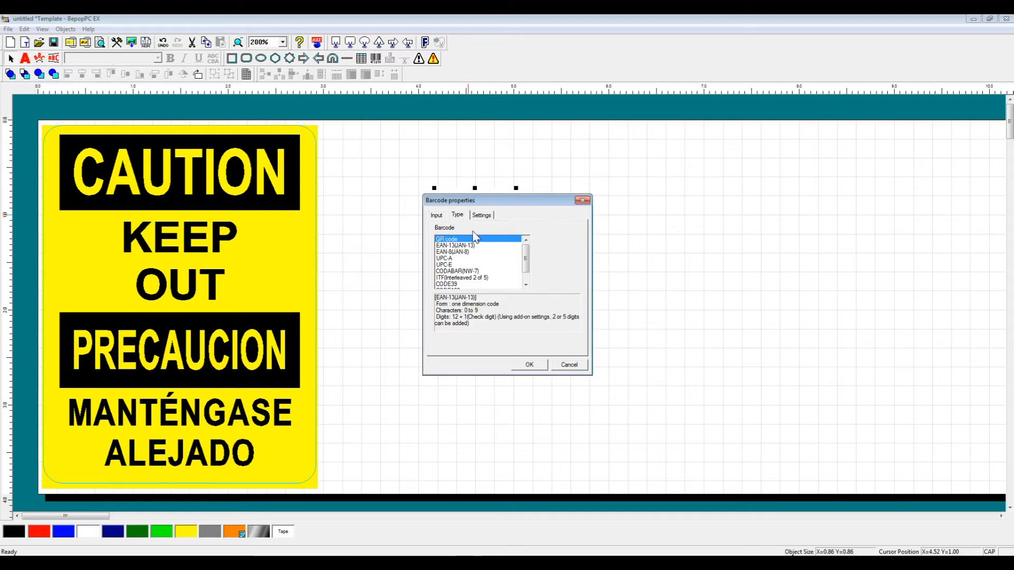
{"action": "left_click", "coordinate": [478, 271]}
{"action": "left_click", "coordinate": [436, 216]}
{"action": "left_click", "coordinate": [596, 311]}
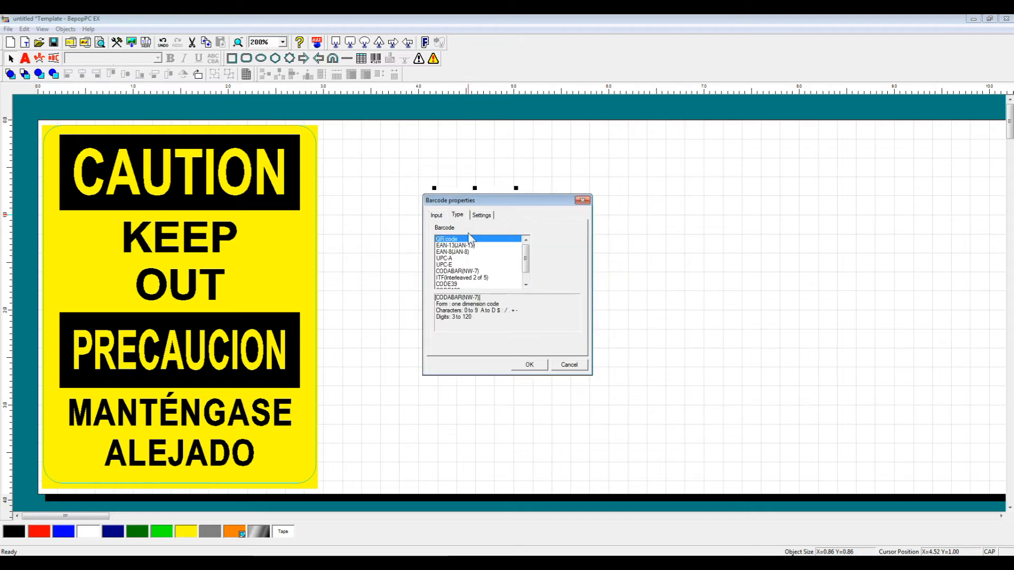
{"action": "left_click", "coordinate": [438, 215]}
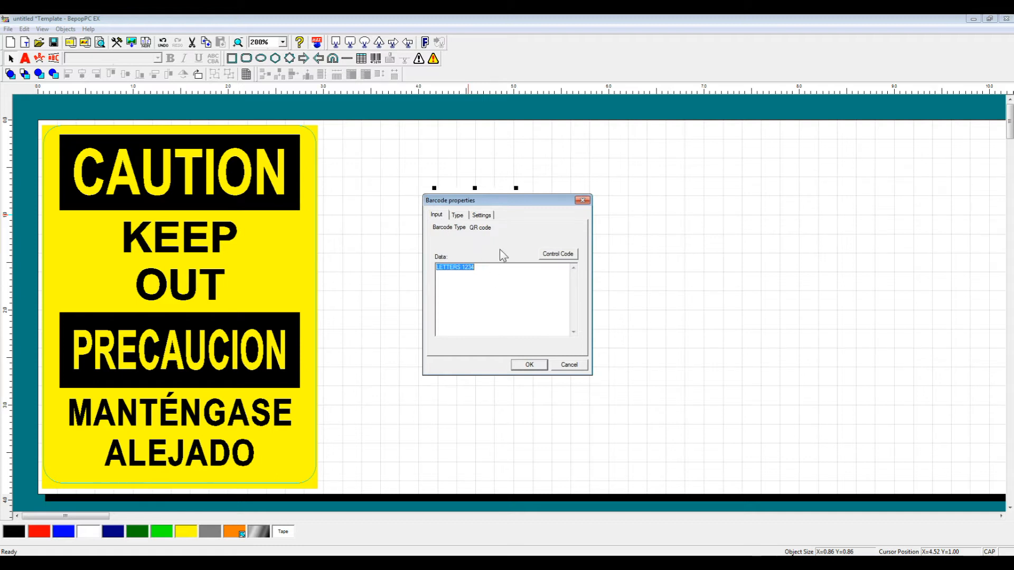
{"action": "left_click", "coordinate": [457, 216]}
{"action": "left_click", "coordinate": [460, 246]}
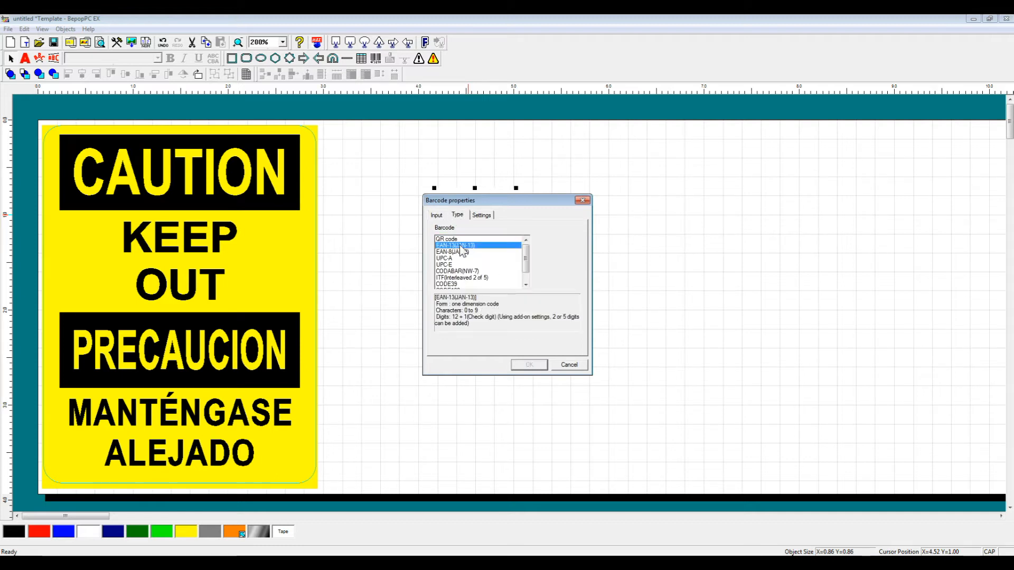
{"action": "left_click", "coordinate": [437, 216]}
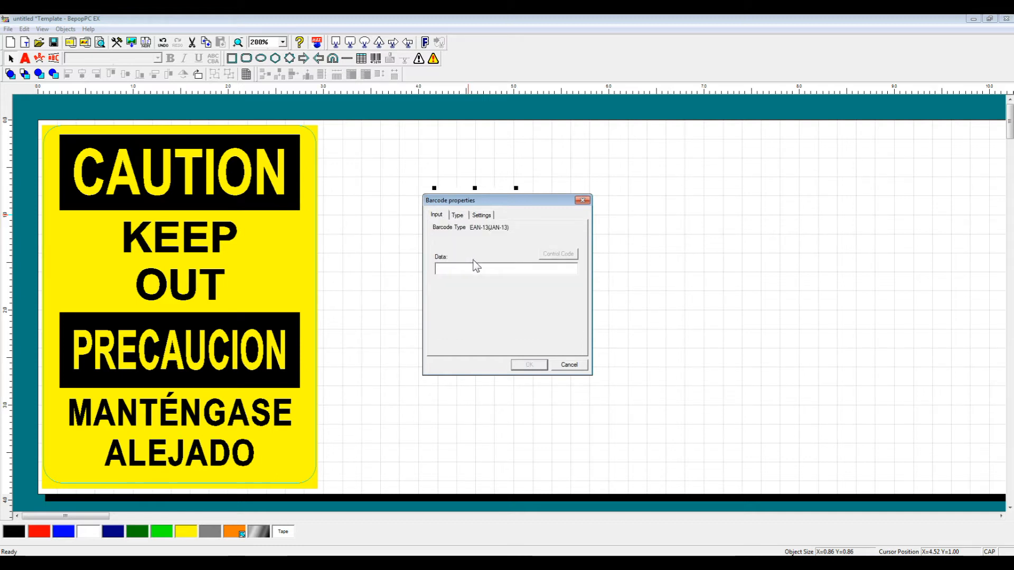
{"action": "type", "text": "12345678908"}
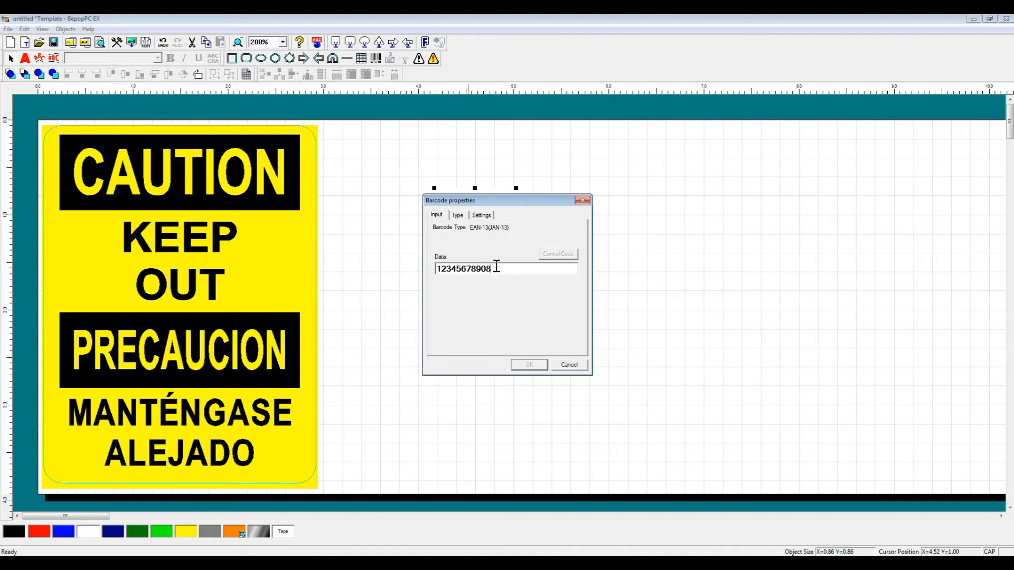
{"action": "type", "text": "7"}
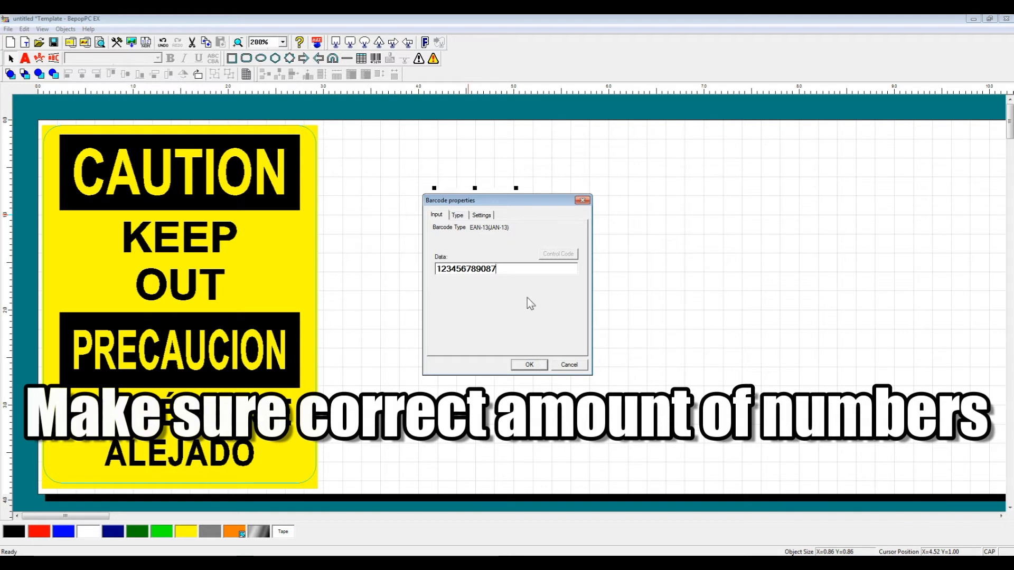
{"action": "left_click", "coordinate": [528, 365]}
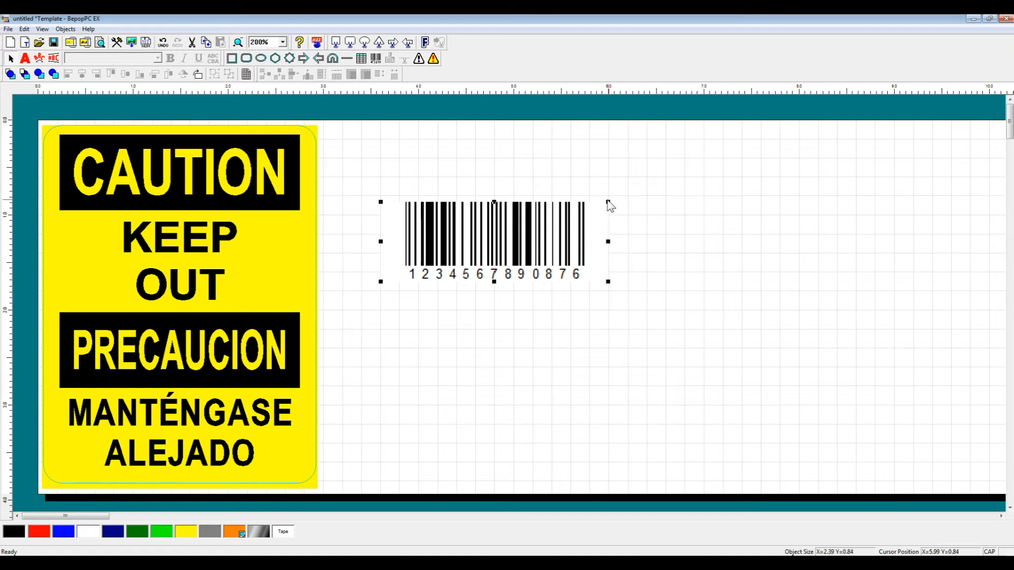
Shrink the EAN-13 barcode to about 1.47 by 0.50 and place it beside the upper part of the caution sign
{"action": "left_click_drag", "start_coordinate": [608, 203], "coordinate": [484, 235]}
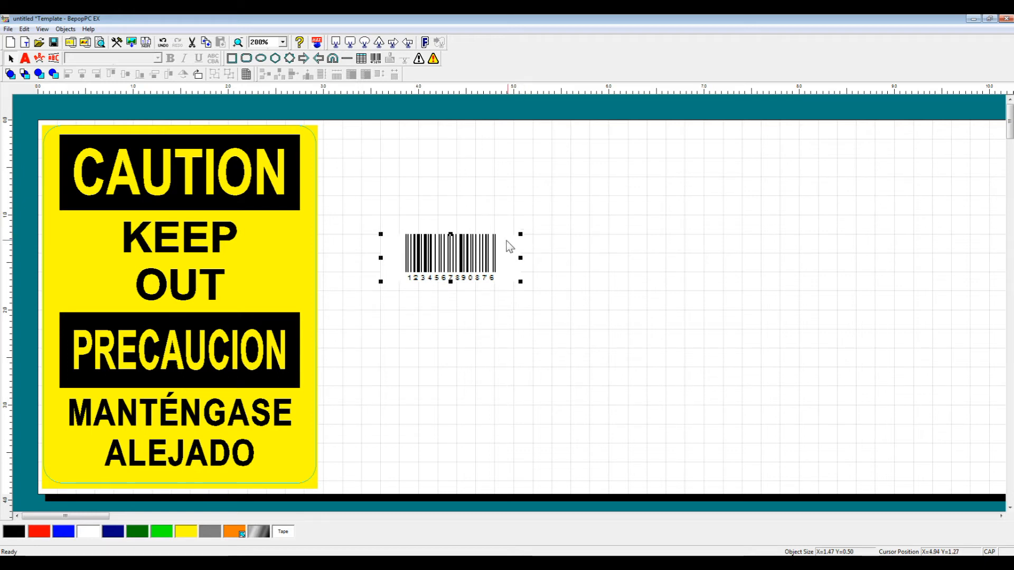
{"action": "left_click_drag", "start_coordinate": [473, 257], "coordinate": [429, 168]}
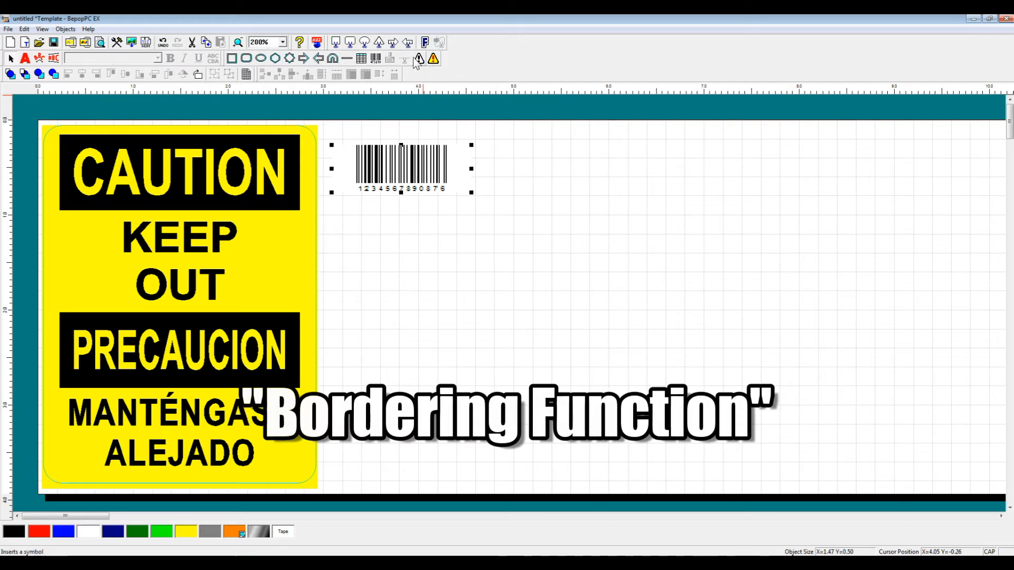
Insert the Recycling symbol from the 23 Trash and Recycling symbol group into the empty area beside the caution sign
{"action": "left_click", "coordinate": [433, 59]}
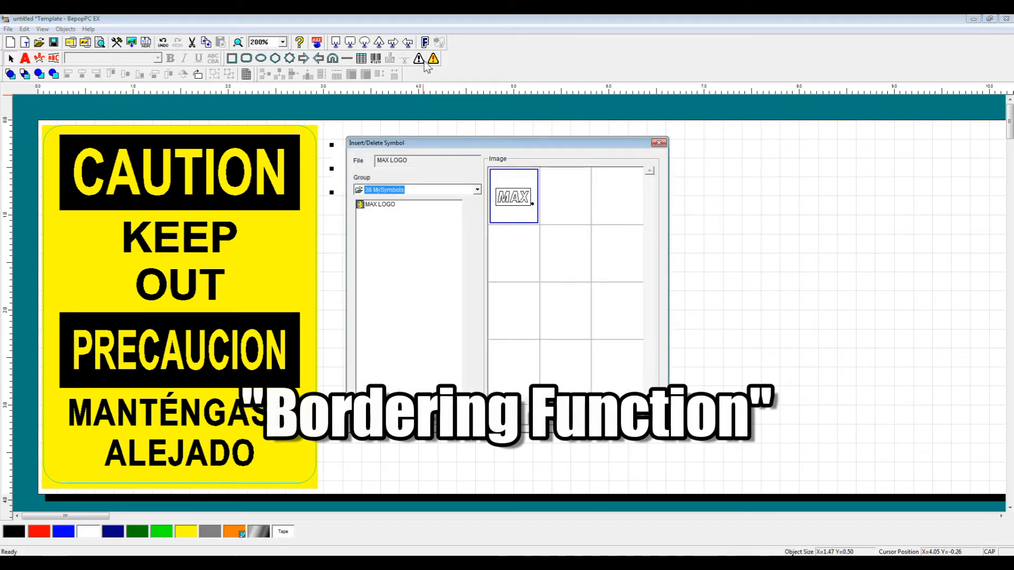
{"action": "left_click", "coordinate": [478, 190]}
{"action": "left_click_drag", "start_coordinate": [476, 239], "coordinate": [476, 232]}
{"action": "left_click", "coordinate": [435, 204]}
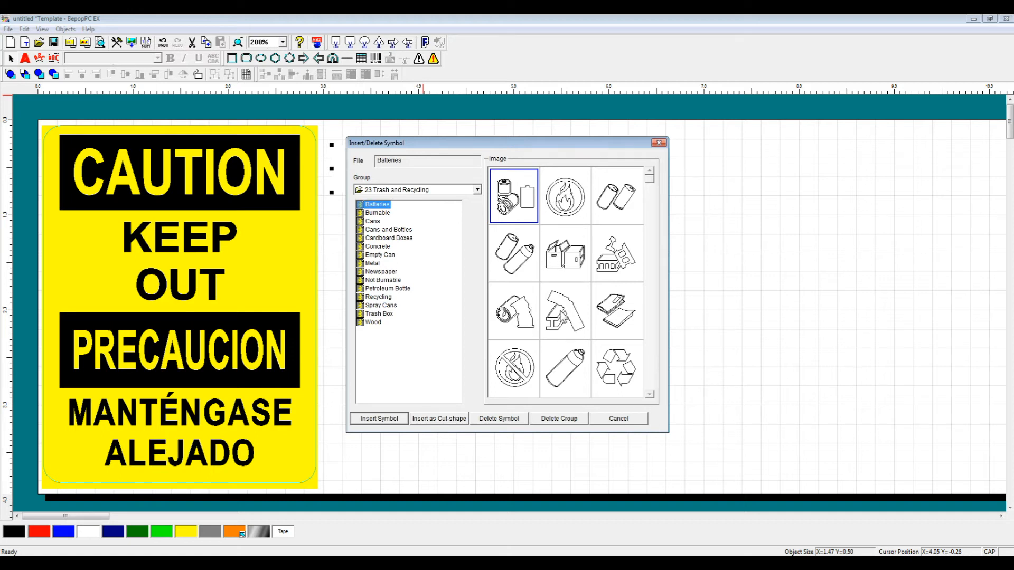
{"action": "left_click", "coordinate": [609, 376]}
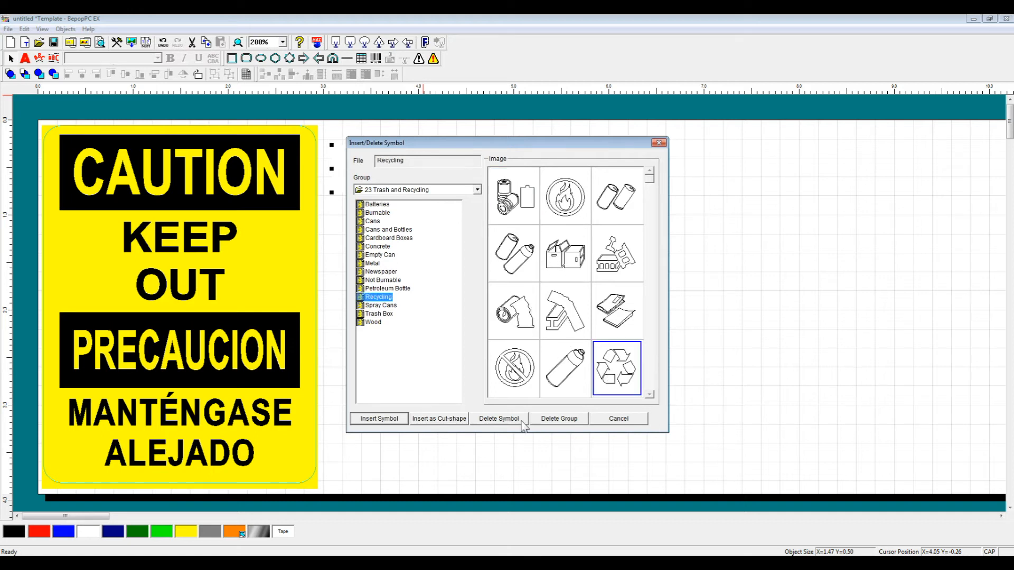
{"action": "left_click", "coordinate": [387, 424]}
{"action": "left_click_drag", "start_coordinate": [743, 385], "coordinate": [620, 223]}
Color the recycling symbol dark green and shrink it to about 1.75 by 1.70, placed below the barcode
{"action": "left_click", "coordinate": [137, 531]}
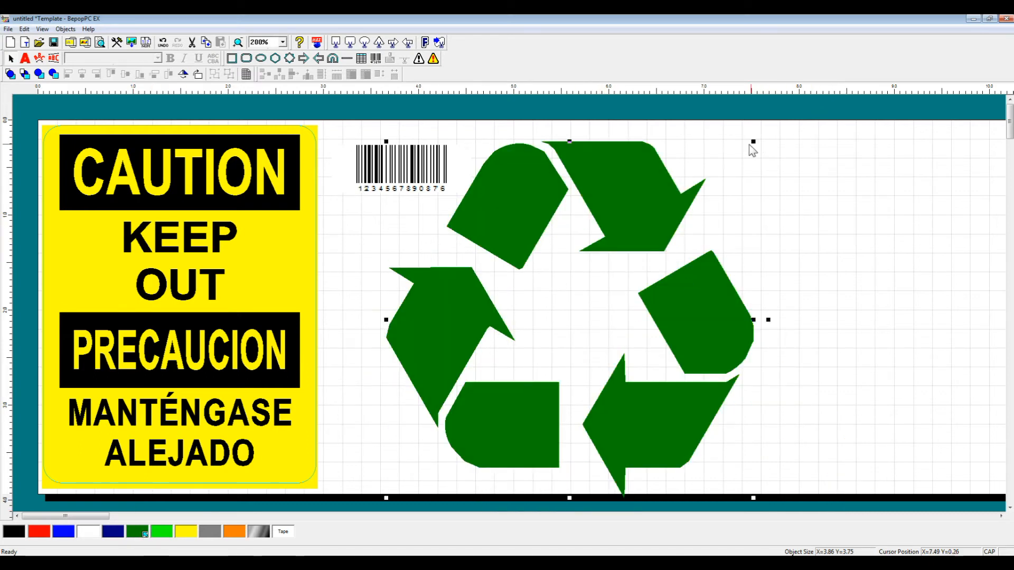
{"action": "left_click_drag", "start_coordinate": [753, 142], "coordinate": [549, 333]}
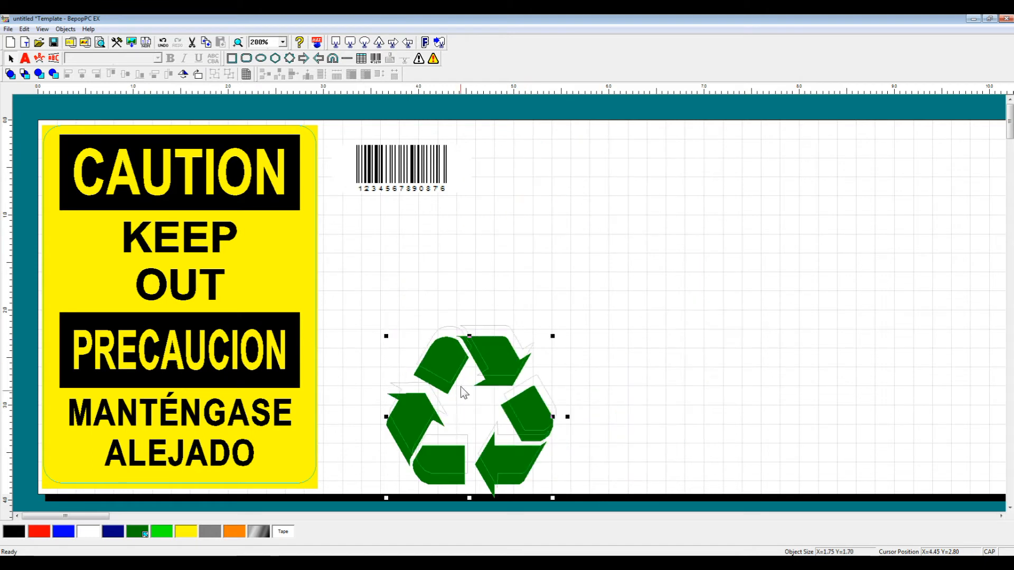
{"action": "left_click_drag", "start_coordinate": [461, 389], "coordinate": [457, 318]}
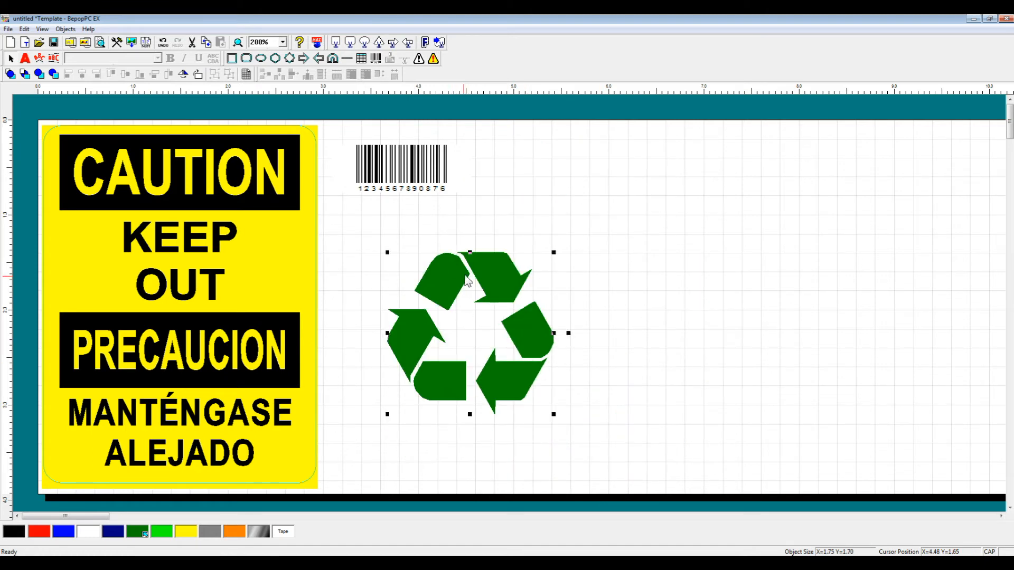
Apply Bordering to the recycling symbol with a border width of 0.13 inch
{"action": "left_click", "coordinate": [431, 50]}
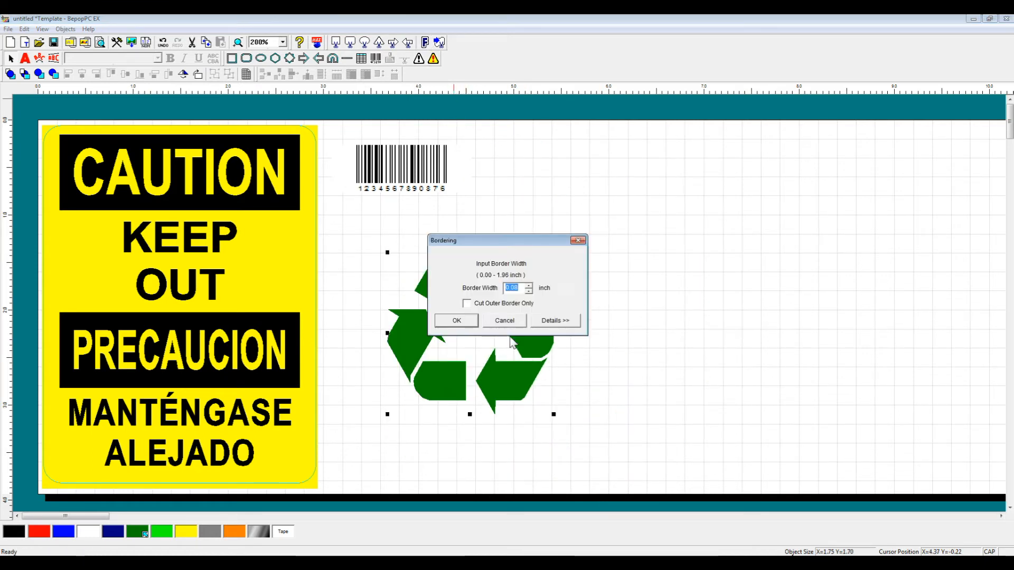
{"action": "left_click", "coordinate": [529, 286]}
{"action": "left_click", "coordinate": [529, 286]}
{"action": "left_click", "coordinate": [528, 285]}
{"action": "left_click", "coordinate": [528, 285]}
{"action": "left_click", "coordinate": [528, 286]}
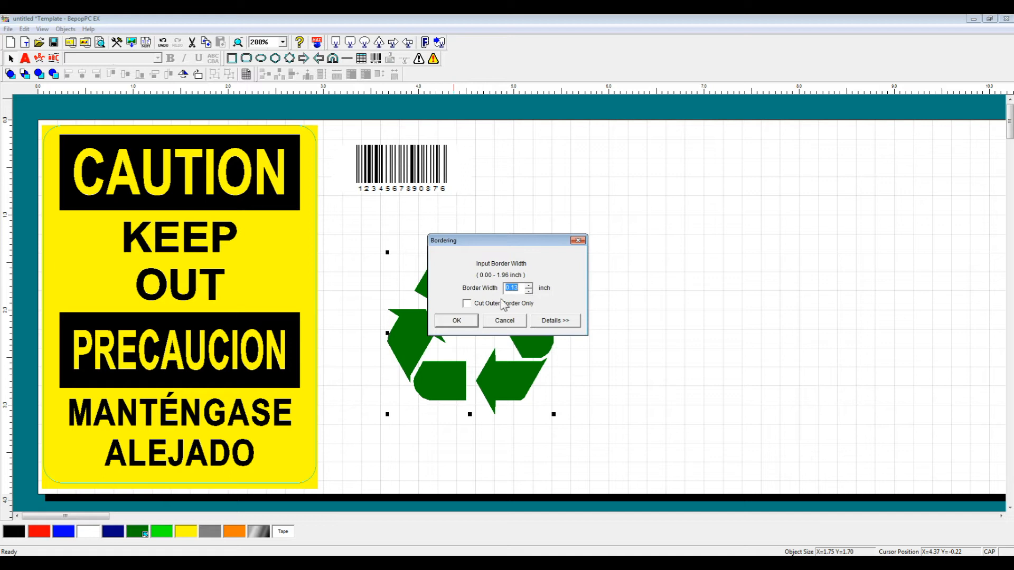
{"action": "left_click_drag", "start_coordinate": [507, 233], "coordinate": [559, 236]}
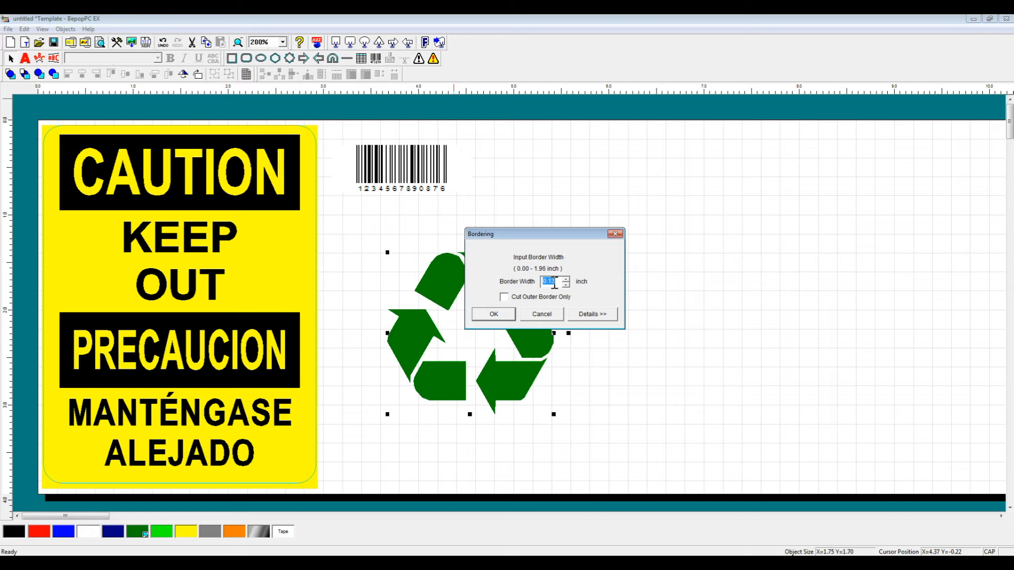
{"action": "left_click", "coordinate": [501, 315]}
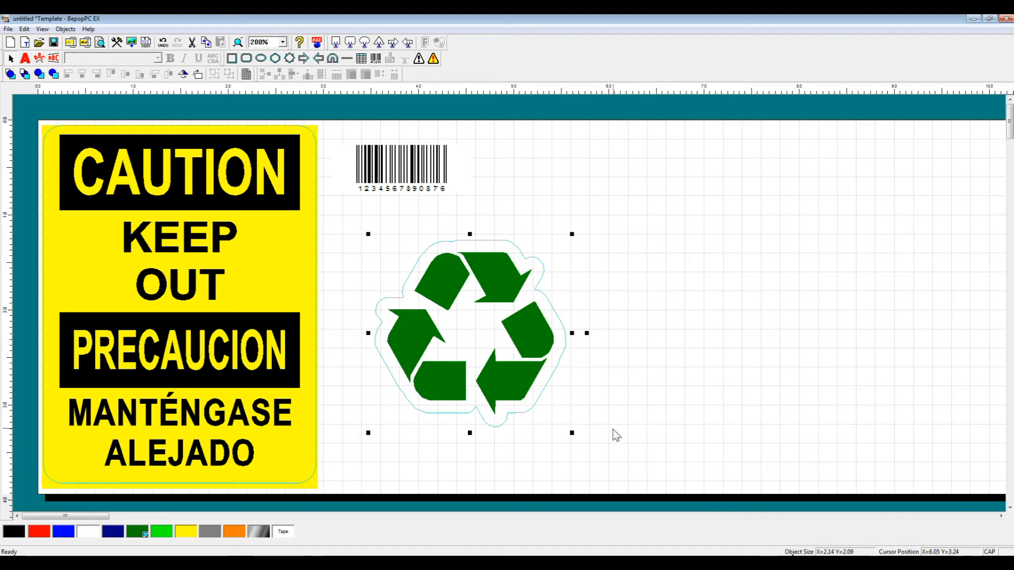
Delete the recycling symbol together with its border cut-shape
{"action": "left_click_drag", "start_coordinate": [618, 433], "coordinate": [507, 304]}
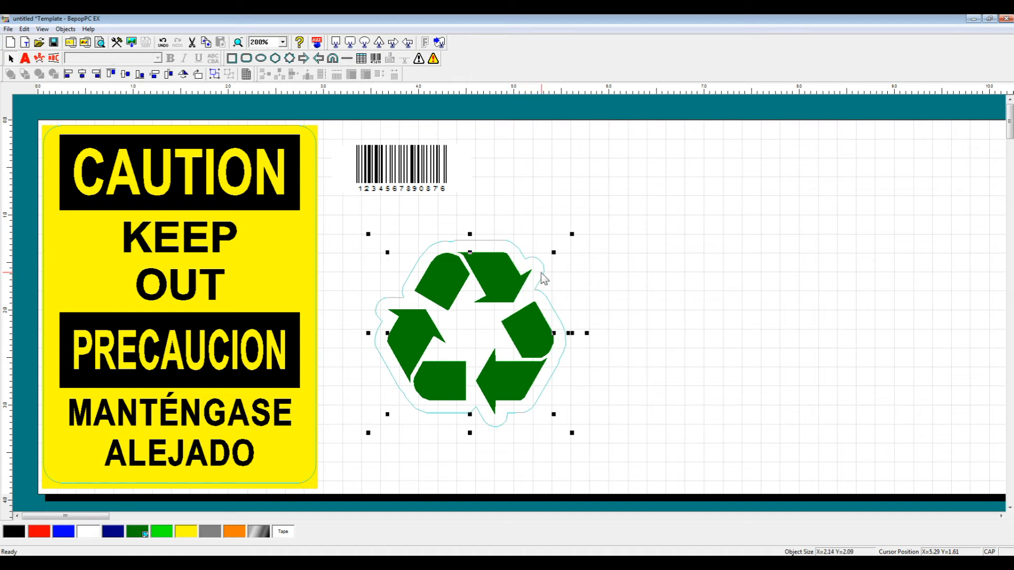
{"action": "key", "text": "Delete"}
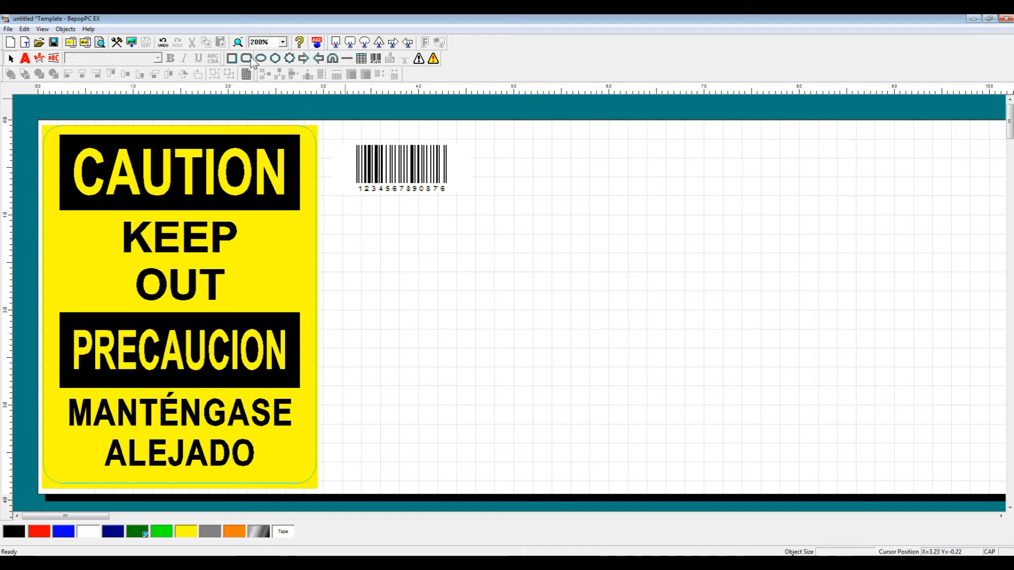
Draw a rectangle about 1.50 by 1.20 below the barcode and a smaller rounded rectangle overlapping its upper edge
{"action": "left_click", "coordinate": [247, 59]}
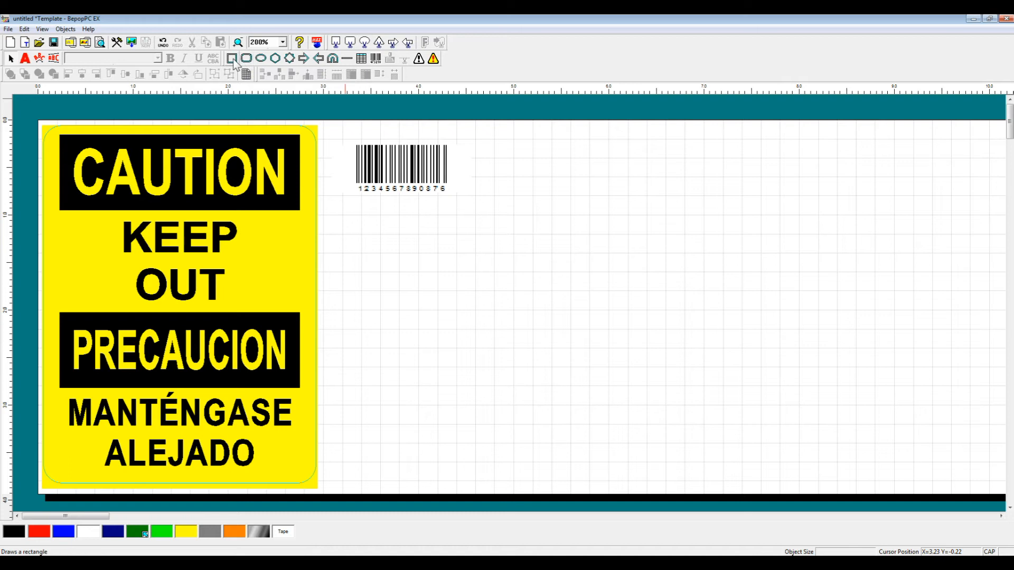
{"action": "left_click_drag", "start_coordinate": [401, 436], "coordinate": [544, 323]}
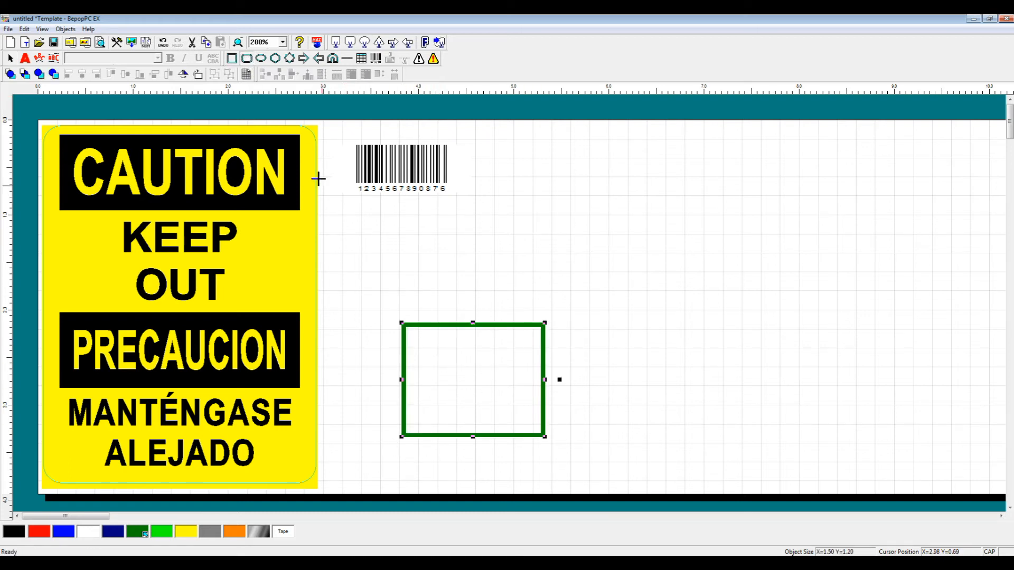
{"action": "left_click", "coordinate": [261, 58]}
{"action": "left_click_drag", "start_coordinate": [416, 342], "coordinate": [525, 295]}
{"action": "left_click_drag", "start_coordinate": [544, 351], "coordinate": [539, 344]}
Select the rectangle and the rounded rectangle and center-align them horizontally
{"action": "left_click_drag", "start_coordinate": [460, 450], "coordinate": [404, 232]}
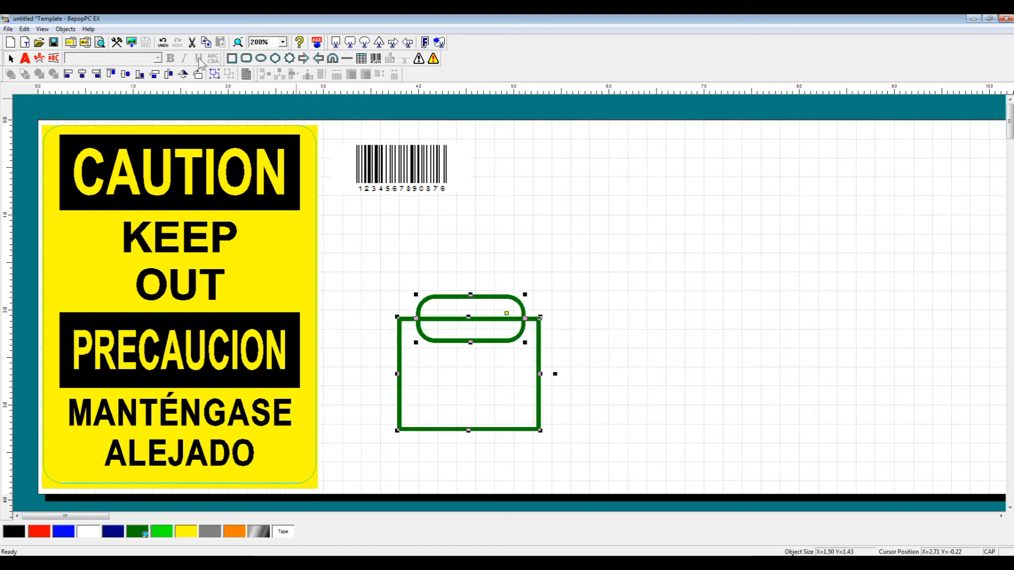
{"action": "left_click", "coordinate": [96, 74]}
{"action": "left_click", "coordinate": [82, 74]}
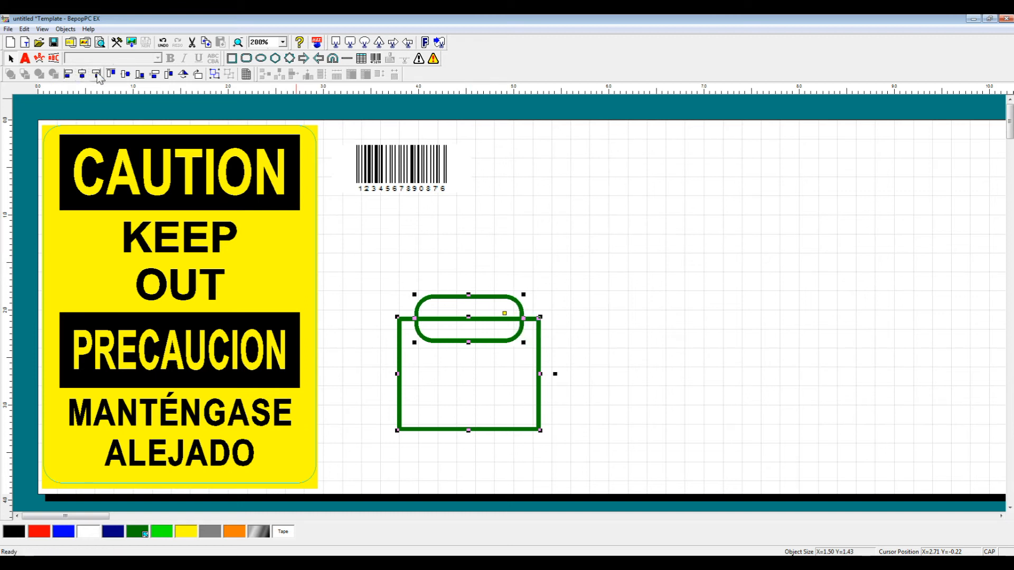
Apply Bordering to the two overlapping shapes with the Cut Outer Border Only option enabled
{"action": "left_click", "coordinate": [425, 43]}
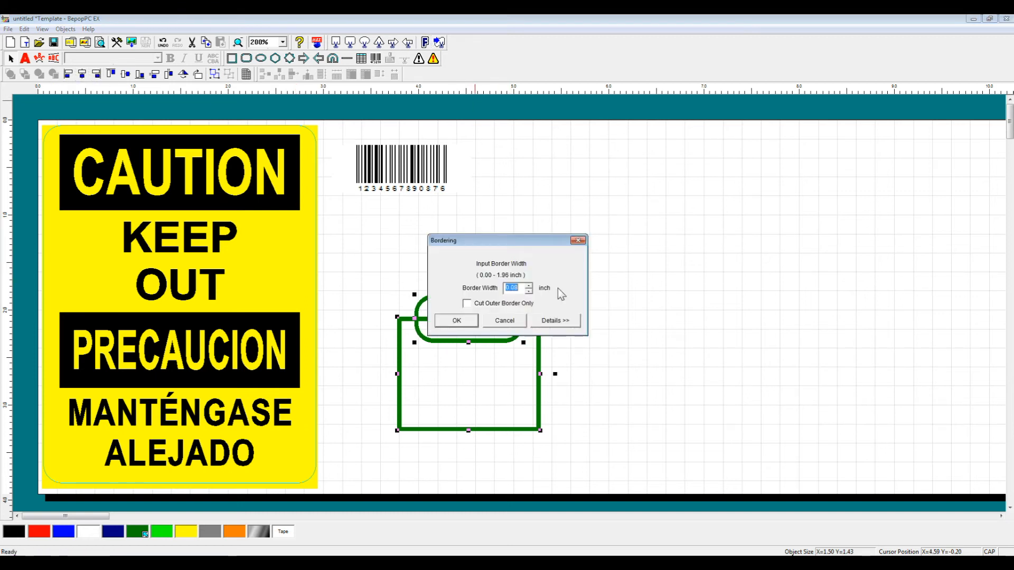
{"action": "left_click", "coordinate": [467, 303]}
{"action": "left_click", "coordinate": [456, 321]}
Move the border cut-shape to the right of the two green shapes and enlarge it to about 2.95 by 2.83
{"action": "left_click_drag", "start_coordinate": [532, 337], "coordinate": [728, 305]}
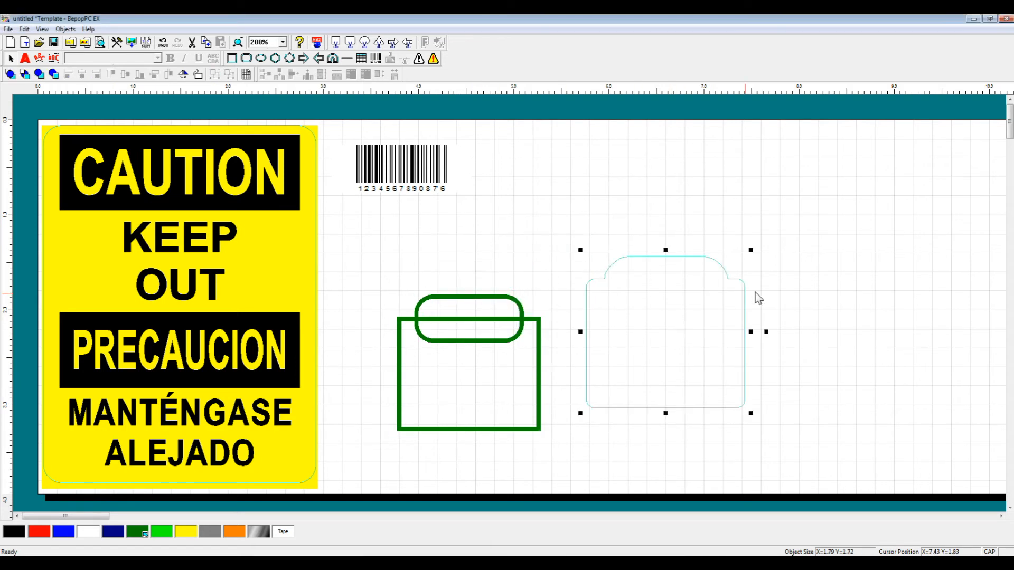
{"action": "left_click_drag", "start_coordinate": [754, 254], "coordinate": [865, 148]}
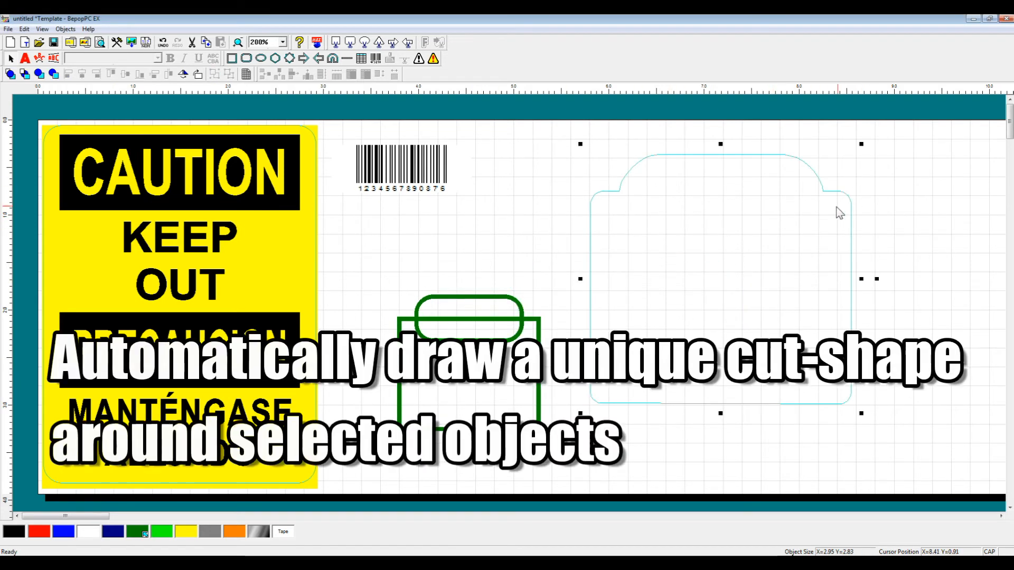
Delete the green rectangle and rounded rectangle, and shift the remaining cut-shape slightly up and to the right
{"action": "left_click", "coordinate": [538, 343]}
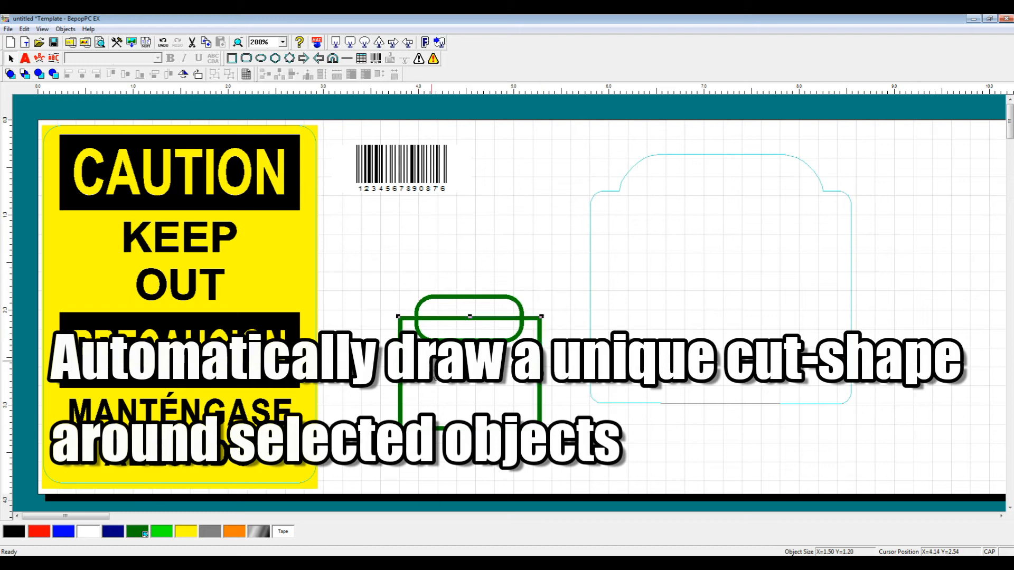
{"action": "key", "text": "Delete"}
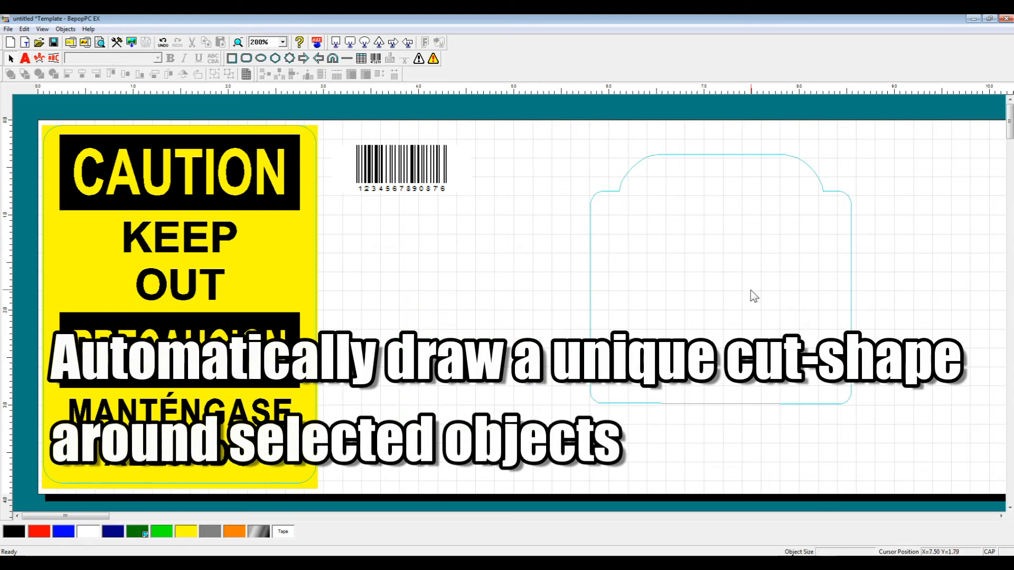
{"action": "left_click_drag", "start_coordinate": [754, 297], "coordinate": [774, 272]}
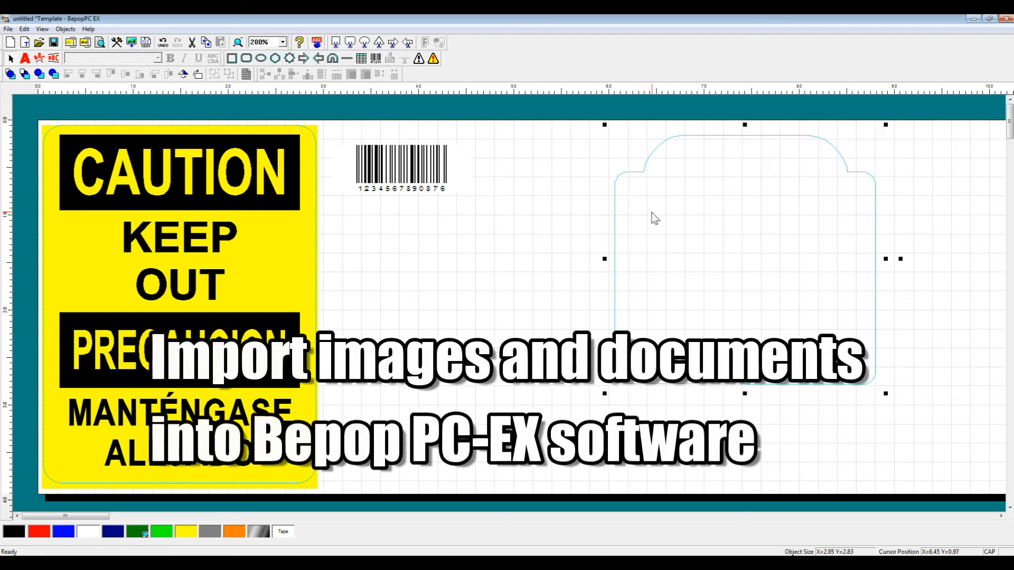
Clear the label by deleting the cut-shape, the barcode and the whole caution sign
{"action": "key", "text": "Delete"}
{"action": "left_click", "coordinate": [406, 175]}
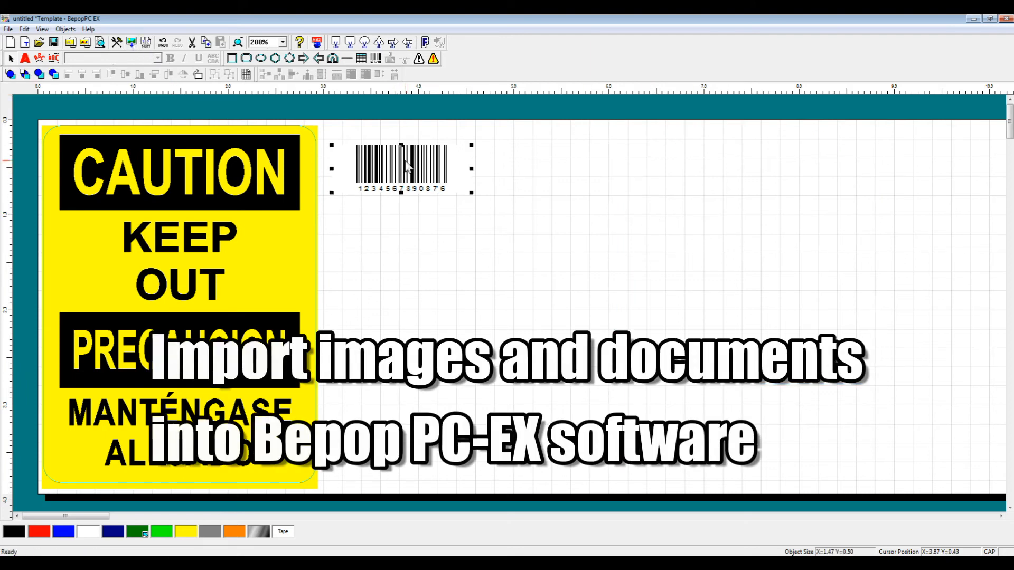
{"action": "key", "text": "Delete"}
{"action": "left_click", "coordinate": [292, 219]}
{"action": "key", "text": "Delete"}
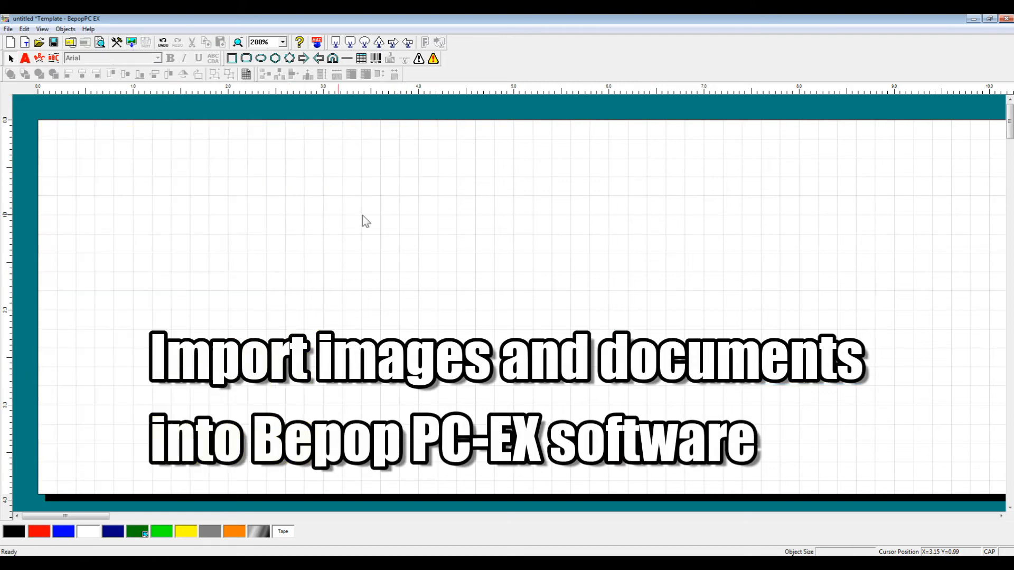
Insert the MAX-Logo image from the Desktop and place it in the upper-left area of the label
{"action": "left_click", "coordinate": [132, 42]}
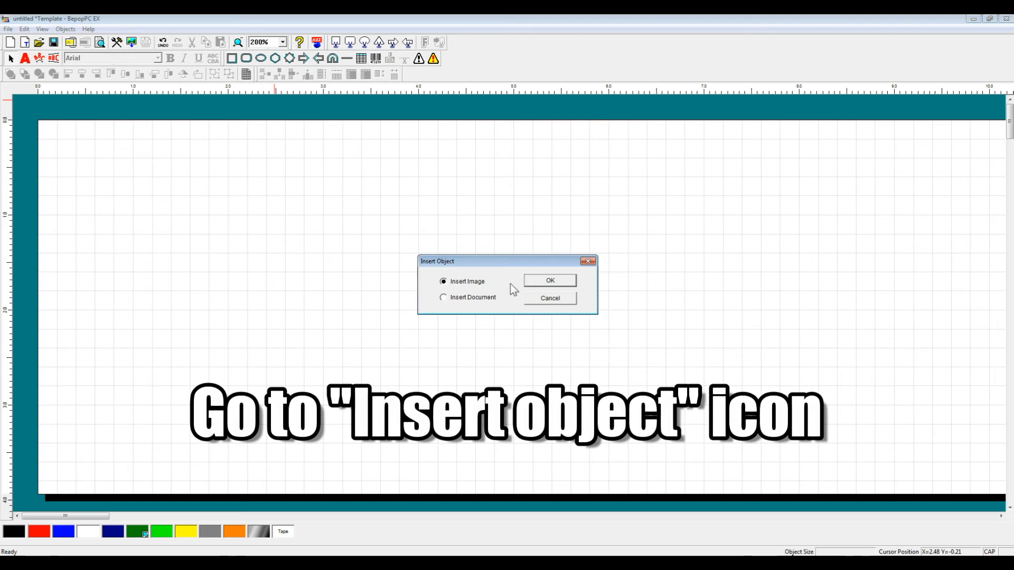
{"action": "left_click", "coordinate": [539, 284]}
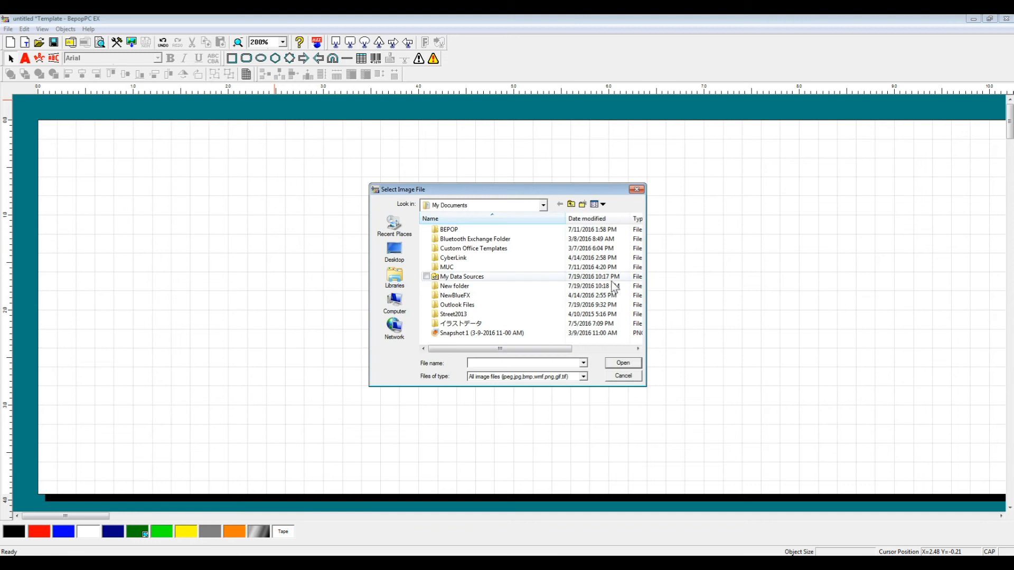
{"action": "left_click", "coordinate": [396, 252]}
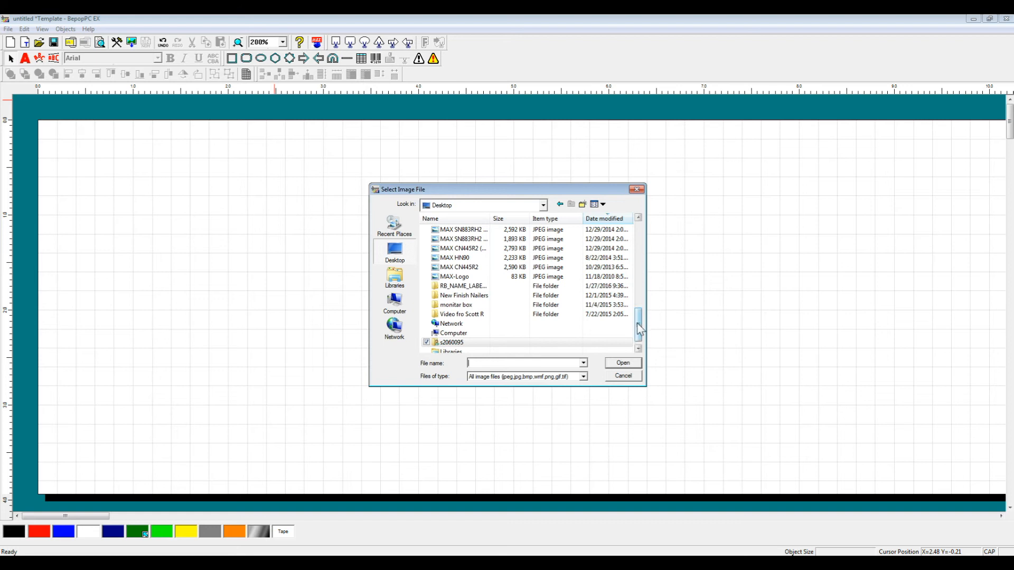
{"action": "left_click_drag", "start_coordinate": [639, 320], "coordinate": [637, 326]}
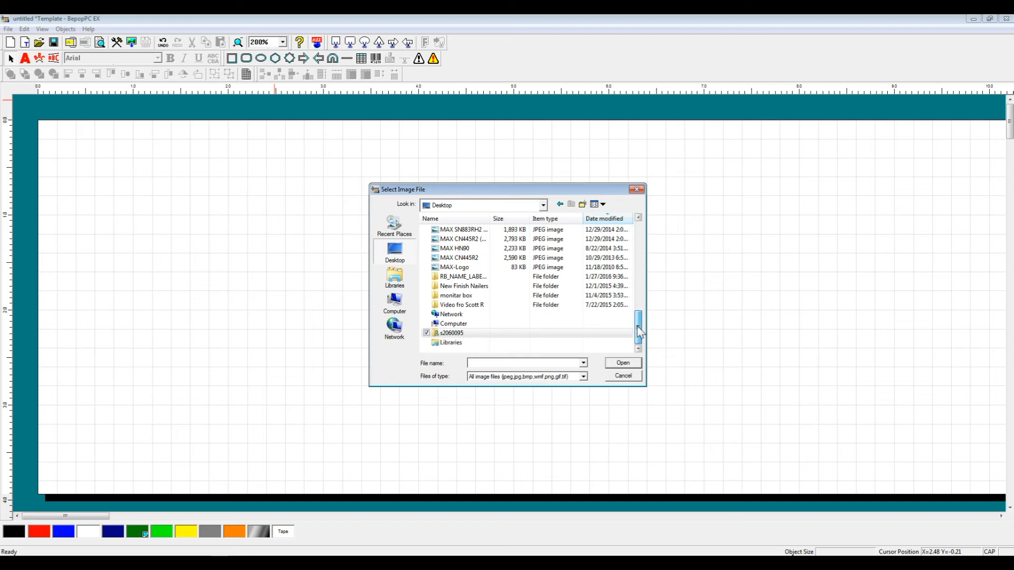
{"action": "double_click", "coordinate": [525, 268]}
{"action": "left_click_drag", "start_coordinate": [296, 217], "coordinate": [310, 229]}
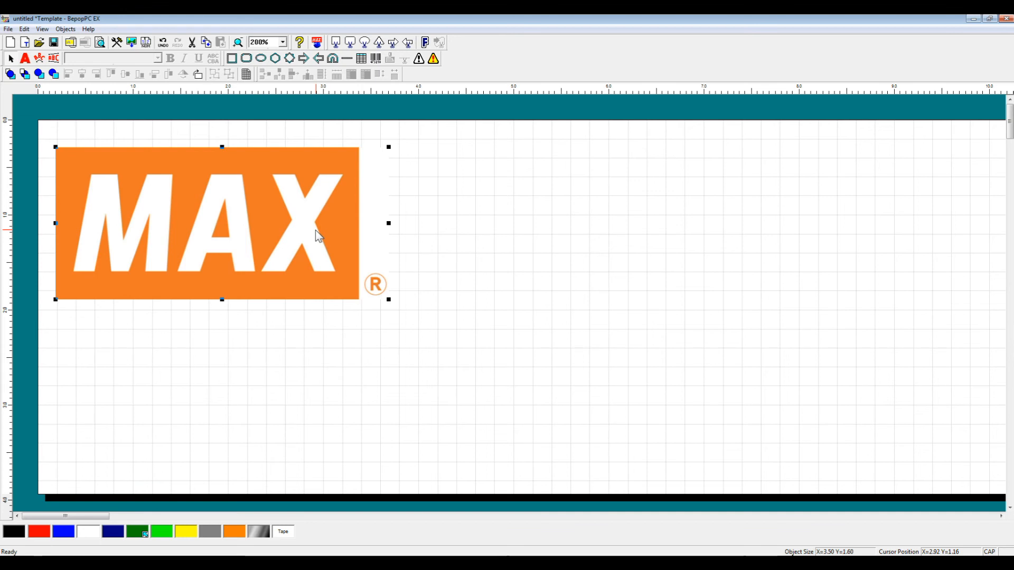
Delete the MAX logo and begin inserting a document, checking which file types can be imported
{"action": "key", "text": "Delete"}
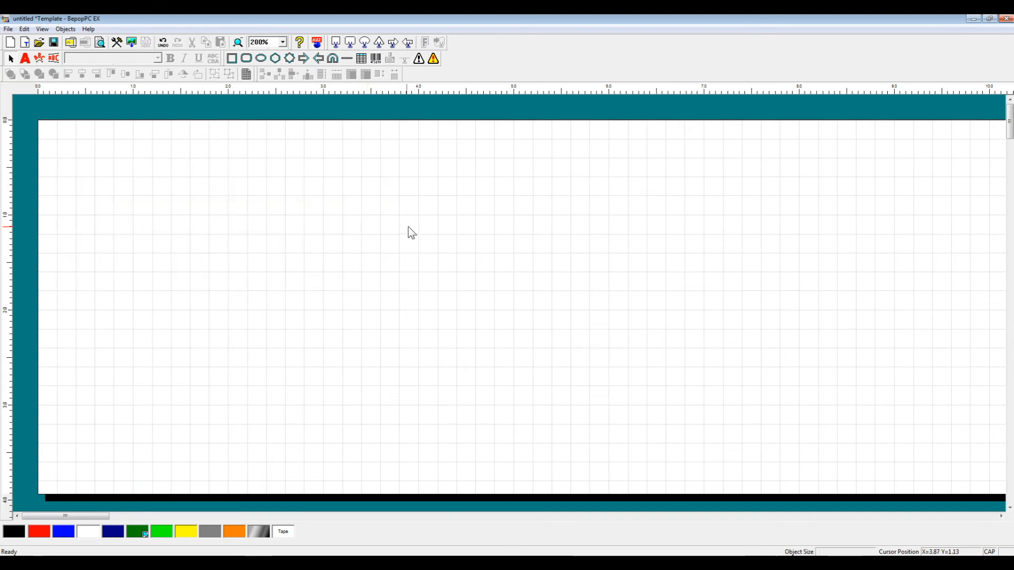
{"action": "left_click", "coordinate": [130, 45]}
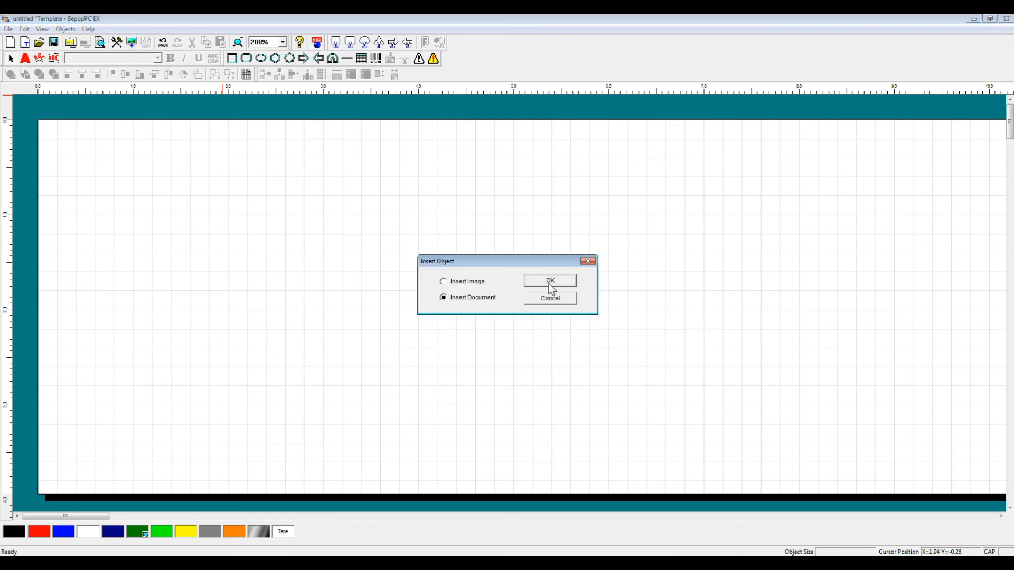
{"action": "left_click", "coordinate": [562, 285]}
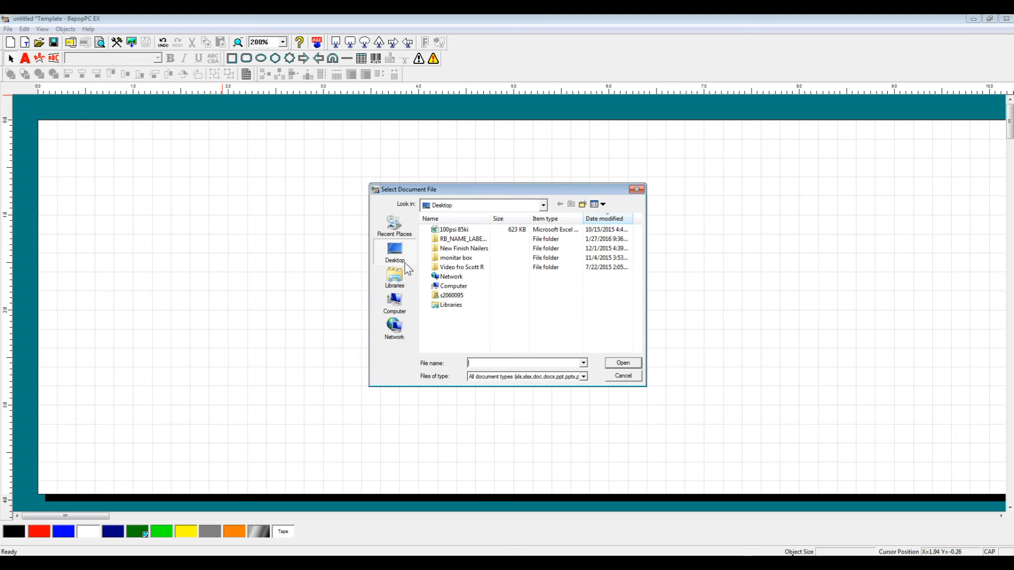
{"action": "left_click", "coordinate": [583, 376]}
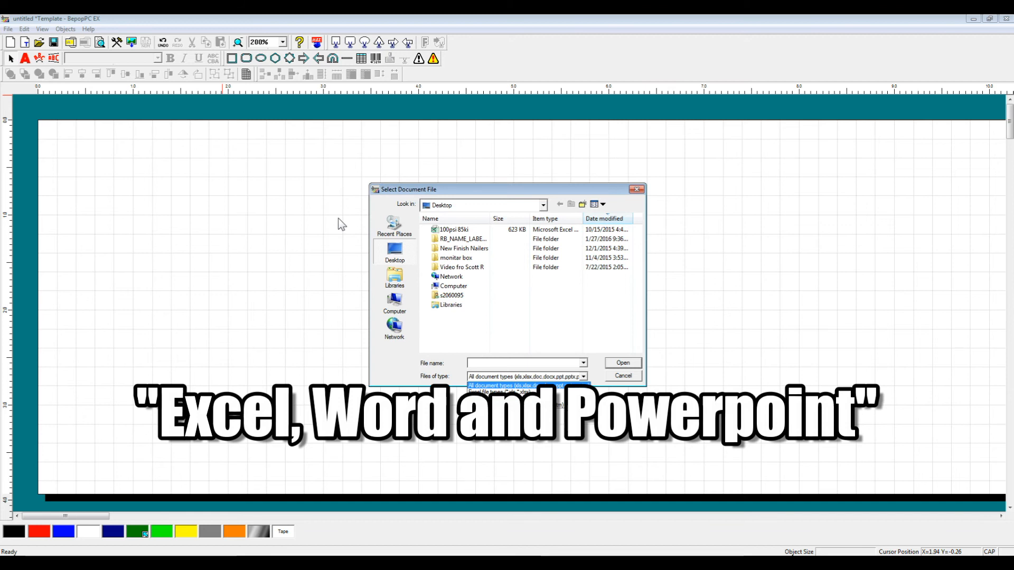
{"action": "left_click", "coordinate": [392, 279]}
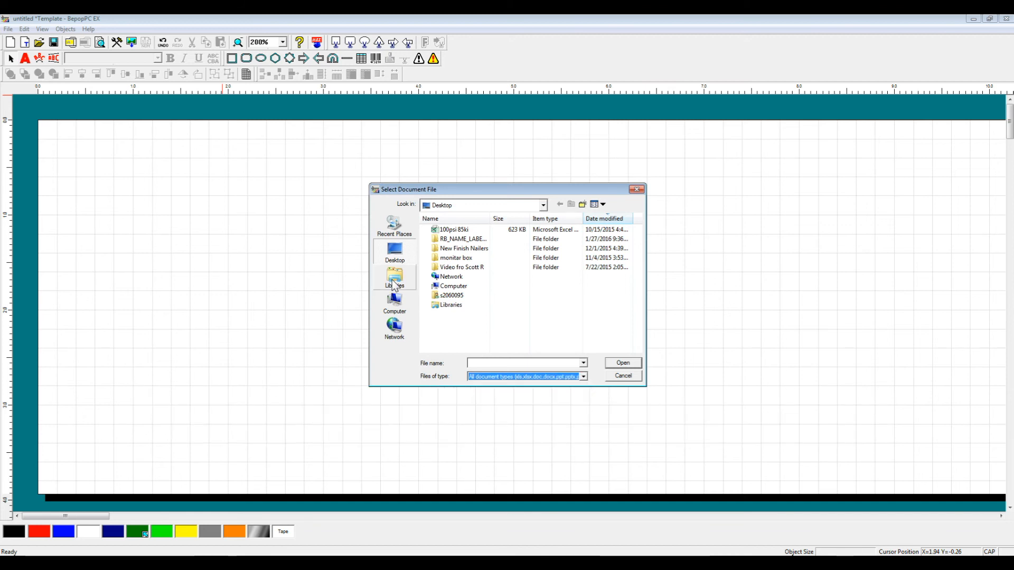
Insert the "explanation for video" Excel worksheet from the Documents library and place its table in the upper-left area of the label
{"action": "left_click", "coordinate": [392, 285]}
{"action": "double_click", "coordinate": [470, 230]}
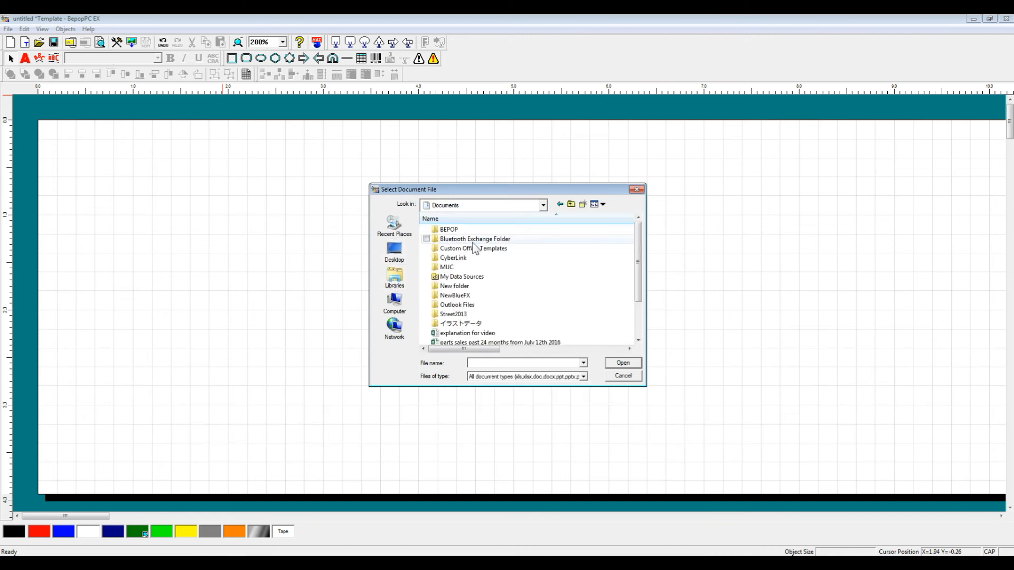
{"action": "left_click_drag", "start_coordinate": [642, 262], "coordinate": [642, 306]}
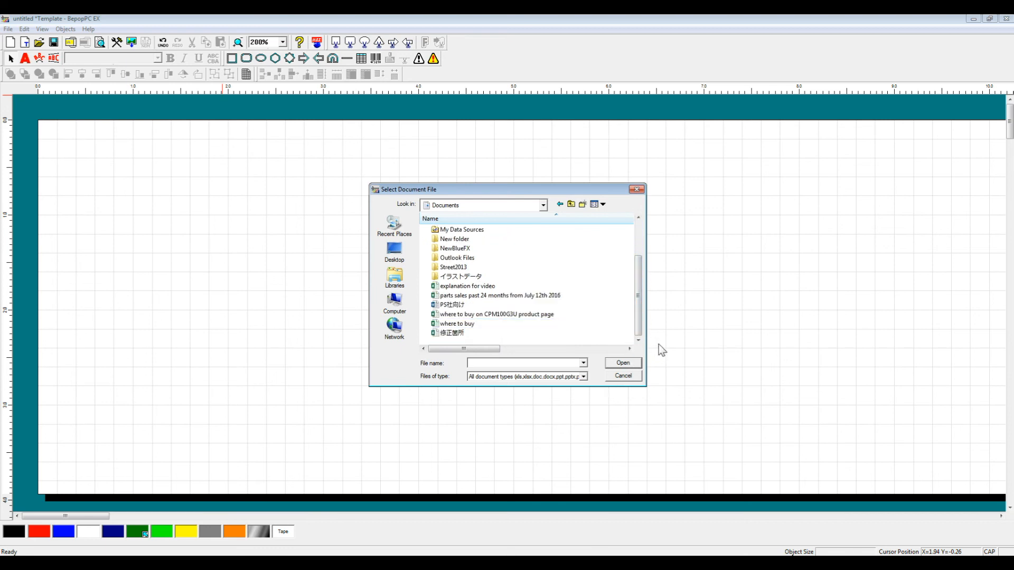
{"action": "left_click", "coordinate": [524, 287]}
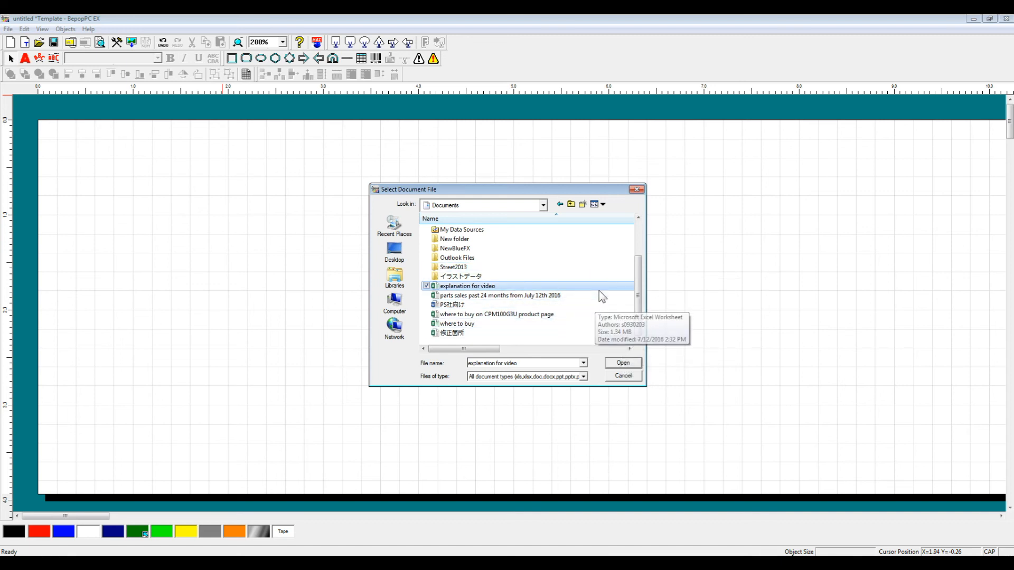
{"action": "left_click", "coordinate": [623, 363]}
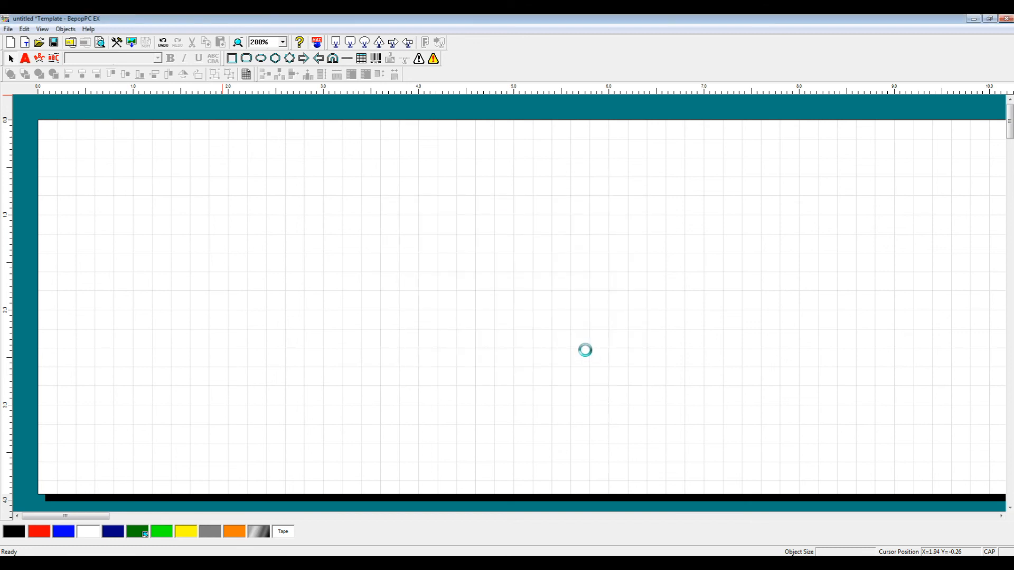
{"action": "left_click_drag", "start_coordinate": [204, 215], "coordinate": [224, 196]}
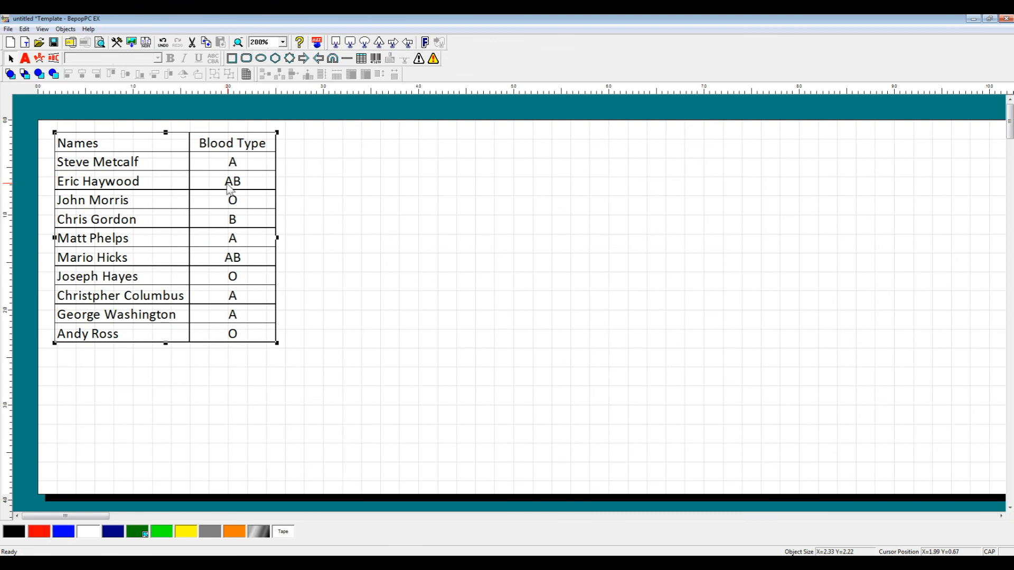
Open the embedded worksheet for editing, shift it slightly down and right, and change the blood type in cell B2 to O
{"action": "double_click", "coordinate": [234, 184]}
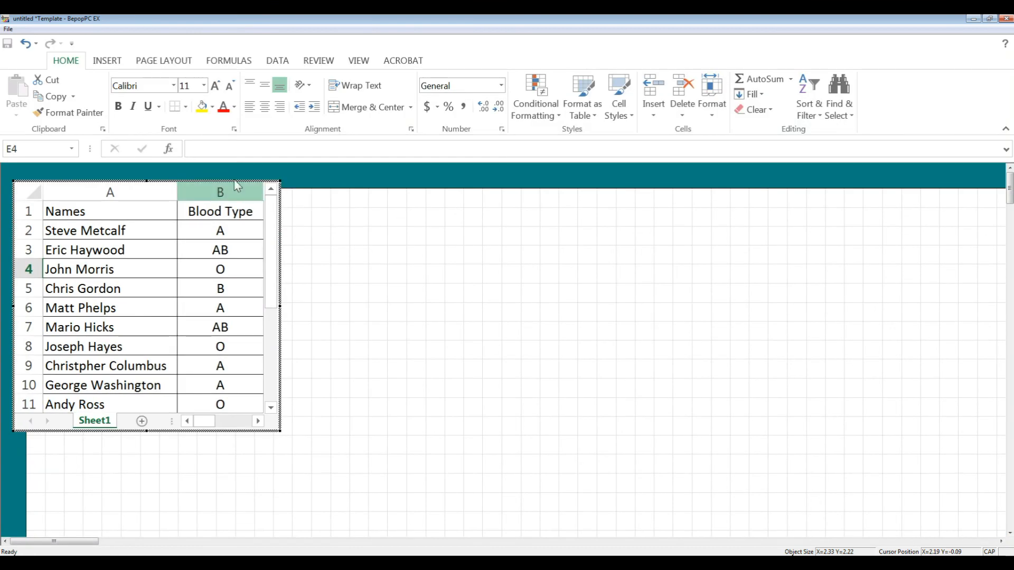
{"action": "left_click_drag", "start_coordinate": [257, 188], "coordinate": [301, 220]}
{"action": "double_click", "coordinate": [290, 260]}
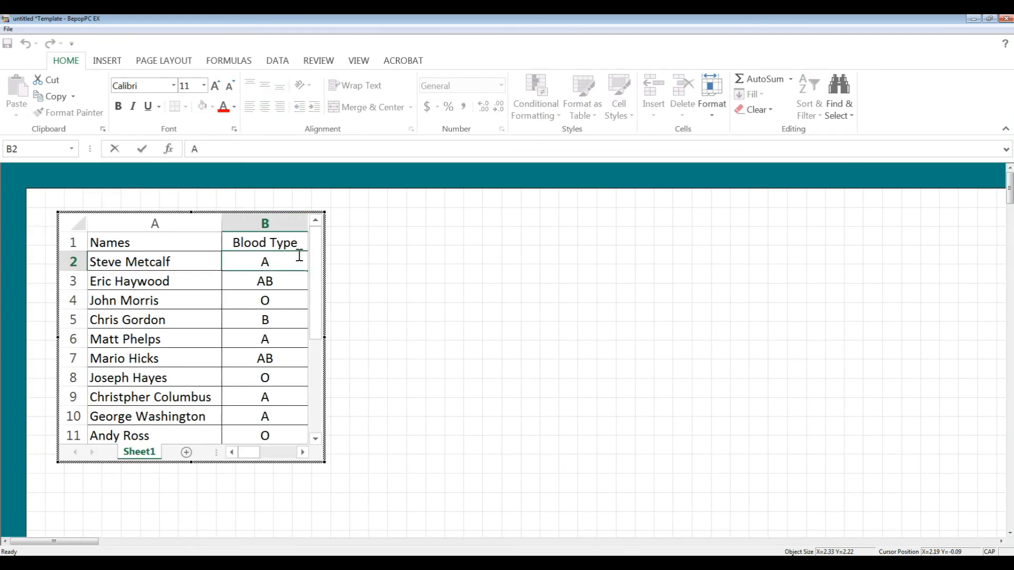
{"action": "key", "text": "BackSpace"}
{"action": "type", "text": "O"}
{"action": "left_click", "coordinate": [497, 314]}
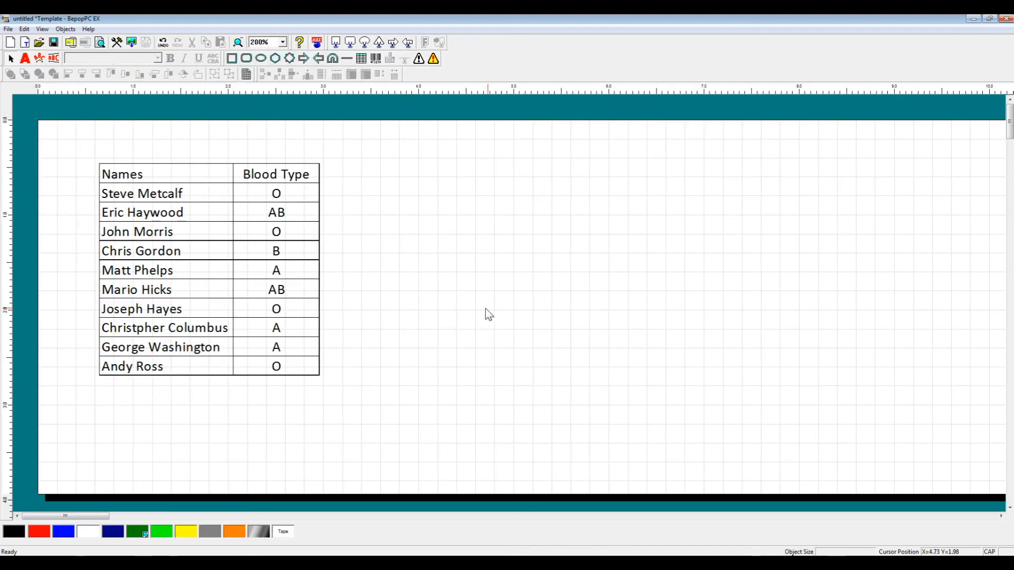
Reposition the blood type table near the label's upper-left corner, leaving a wider margin on its left side
{"action": "left_click_drag", "start_coordinate": [251, 224], "coordinate": [209, 189]}
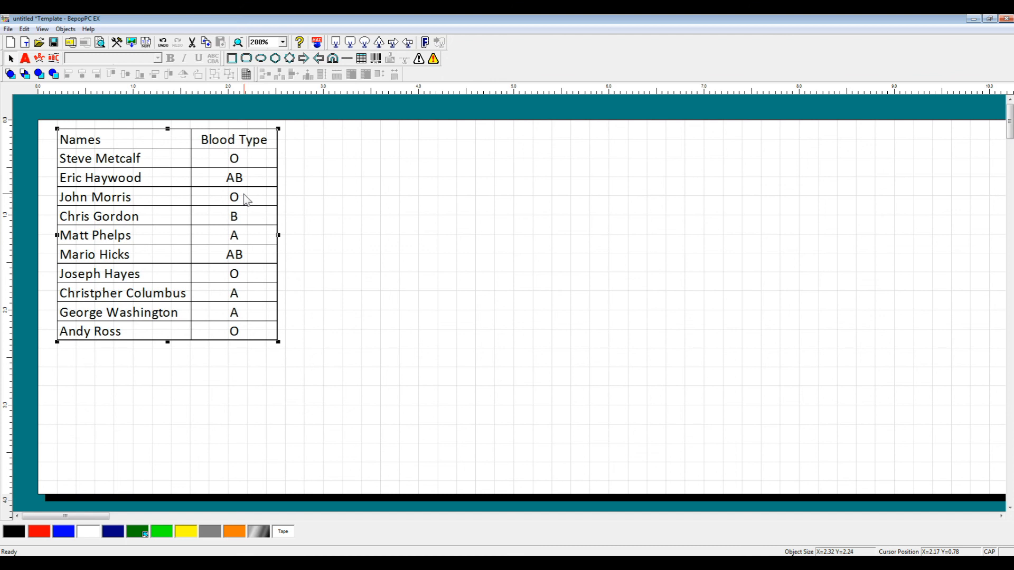
{"action": "left_click_drag", "start_coordinate": [191, 176], "coordinate": [234, 187]}
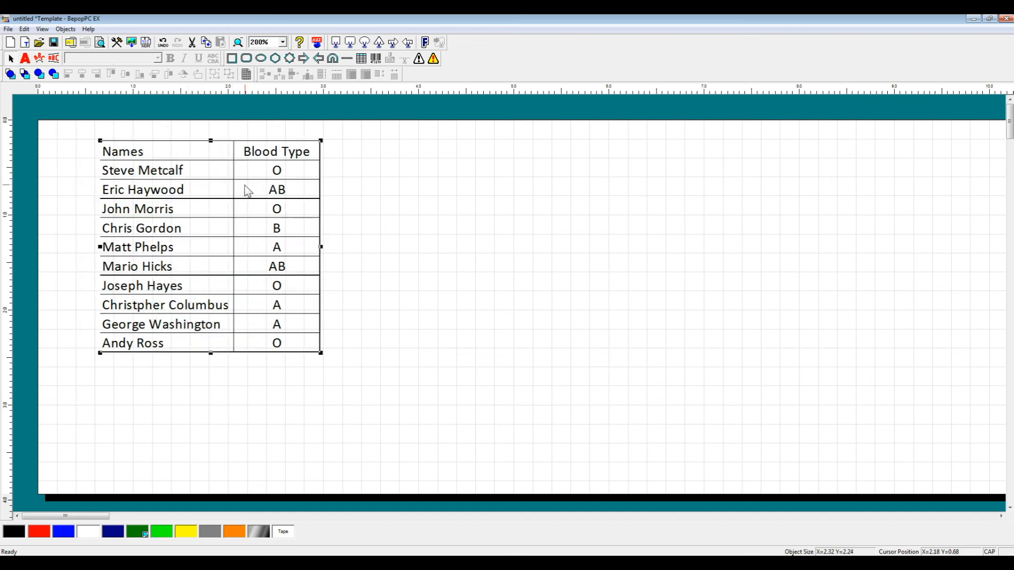